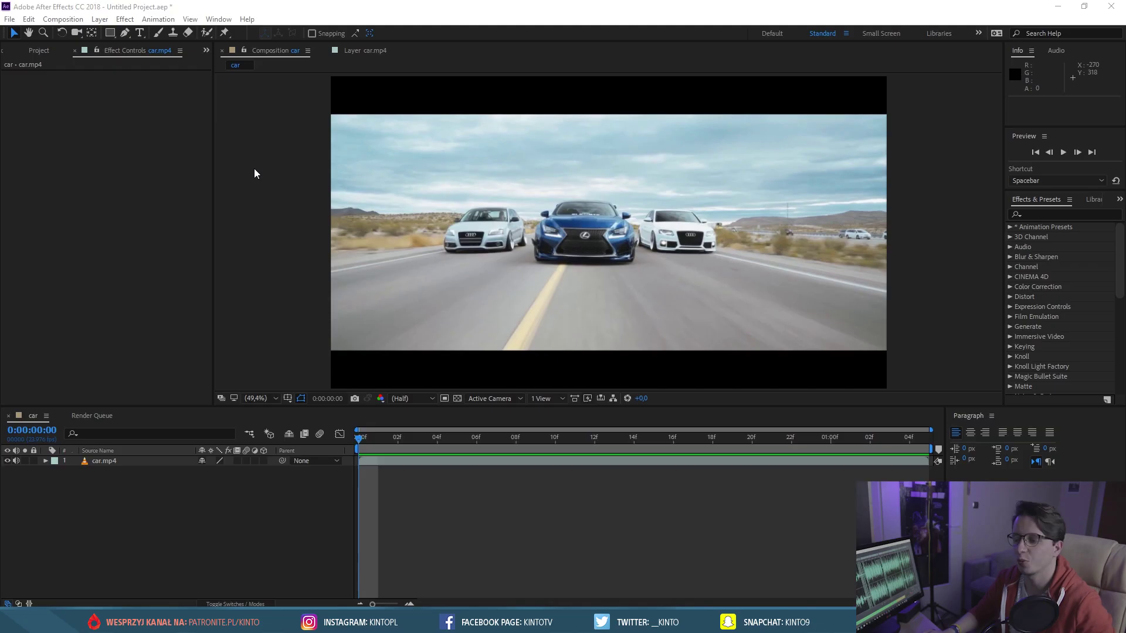
left_click_drag(397, 445, 315, 446)
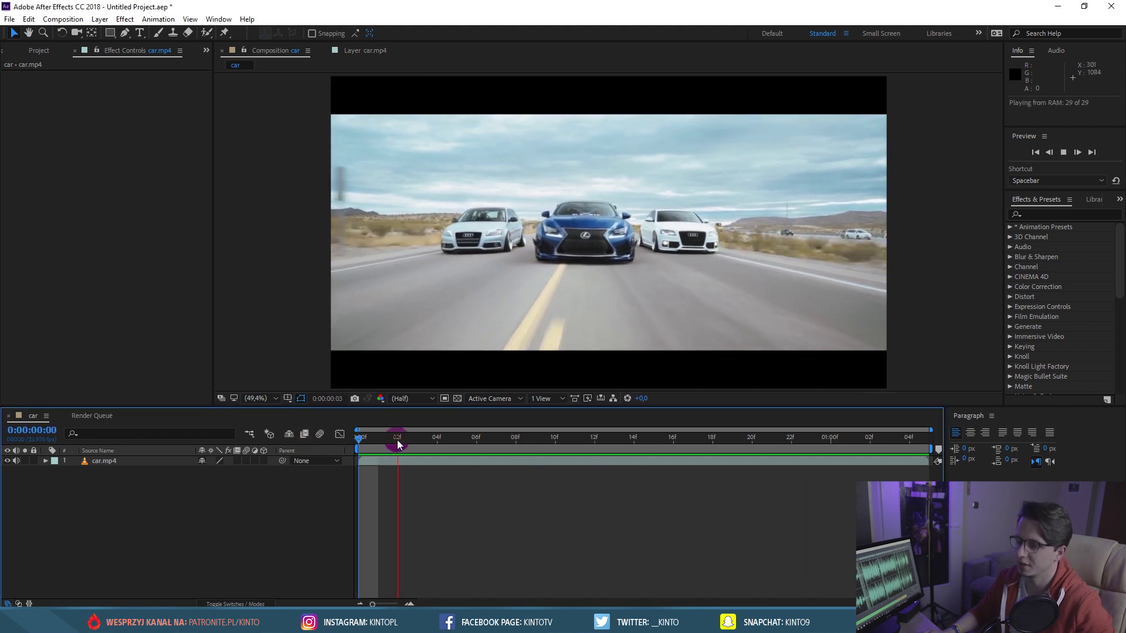
mouse_move(394, 449)
left_mouse_down()
mouse_move(472, 438)
mouse_move(358, 445)
left_mouse_up()
key("space")
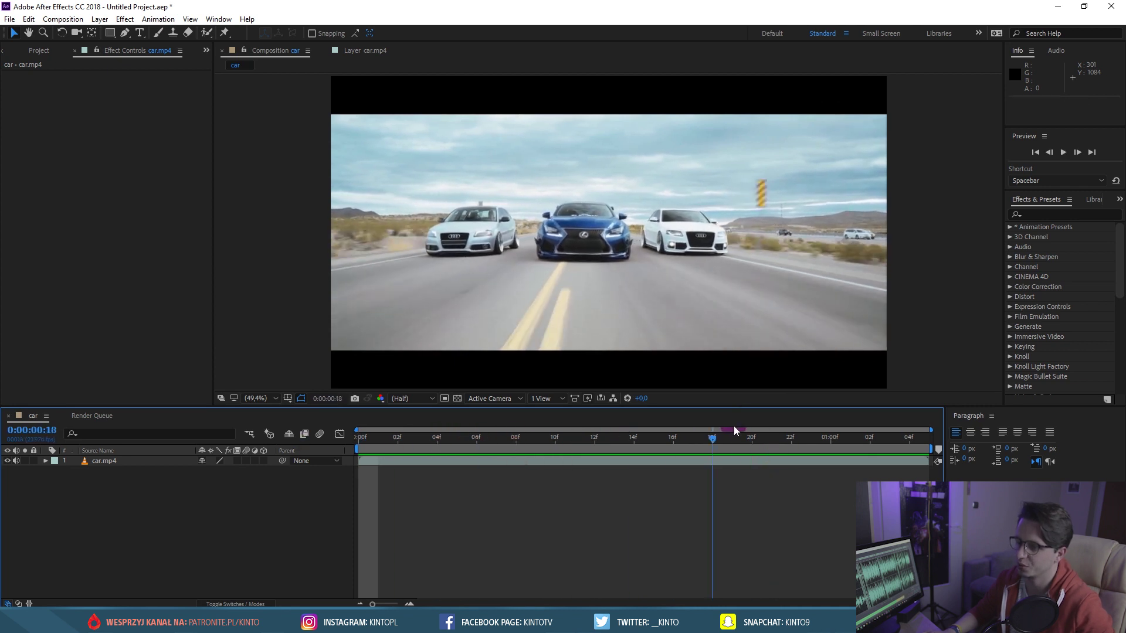
key("space")
key("space")
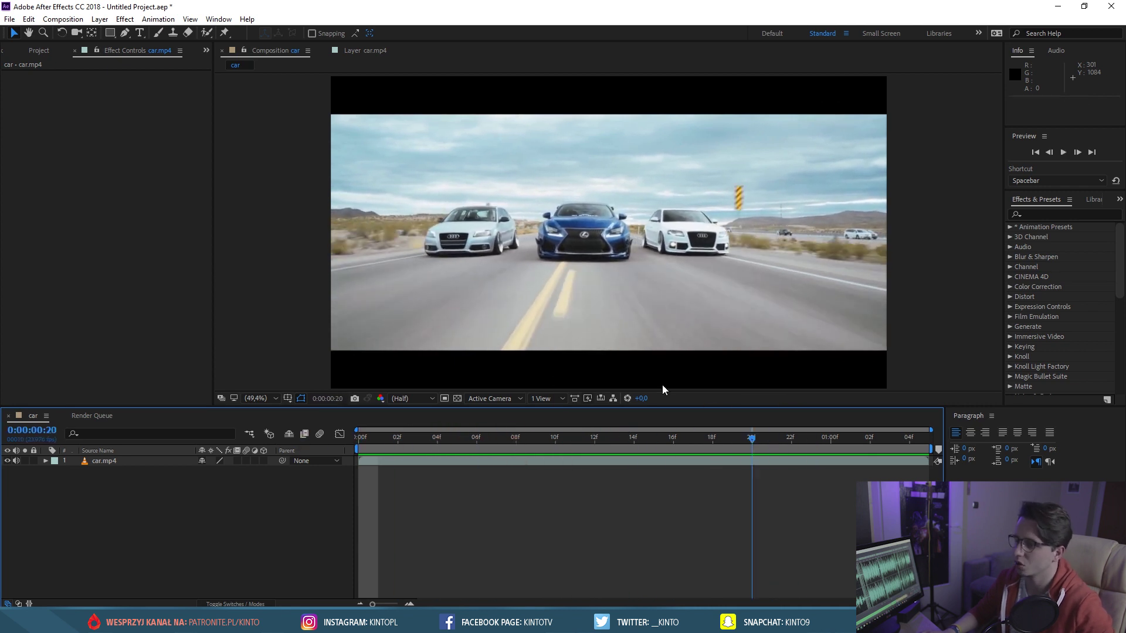
key("space")
key("space")
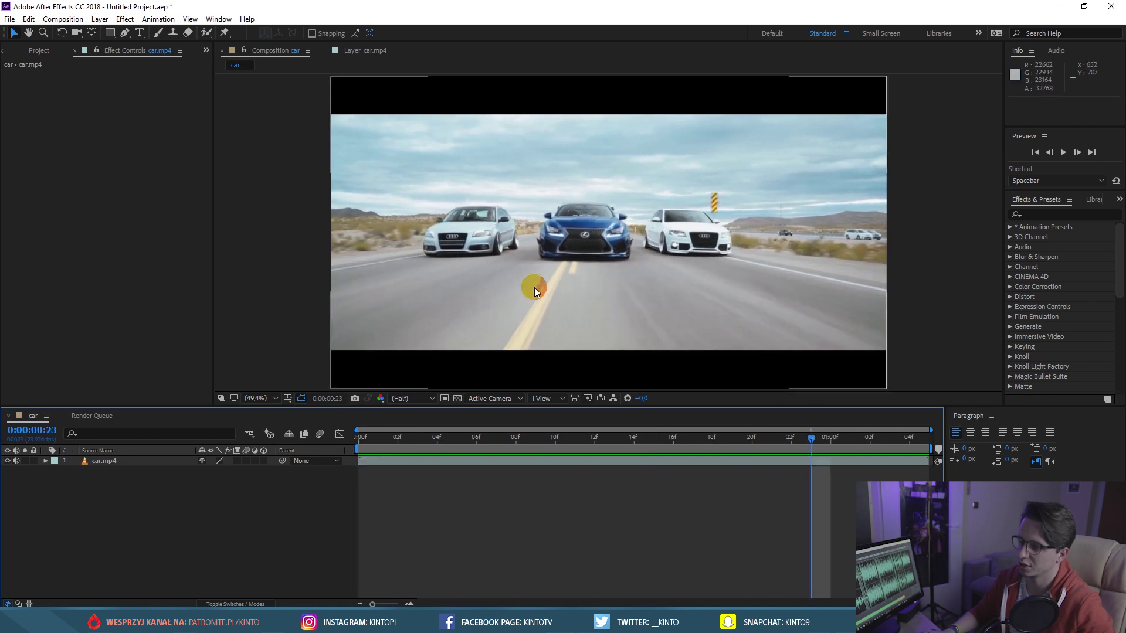
left_click(632, 437)
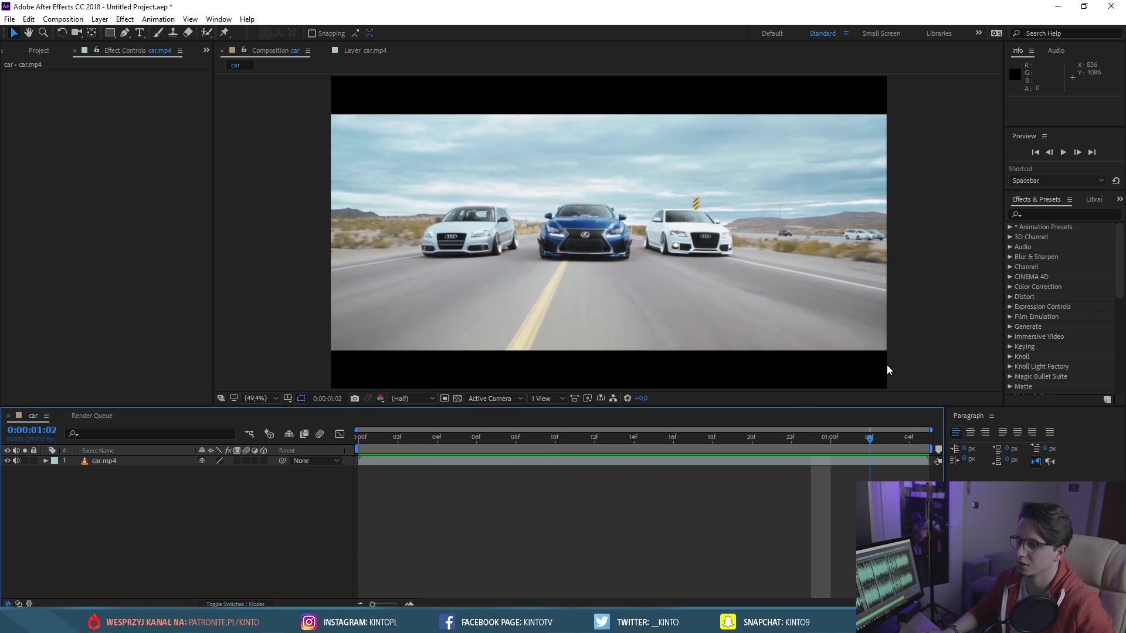
key("space")
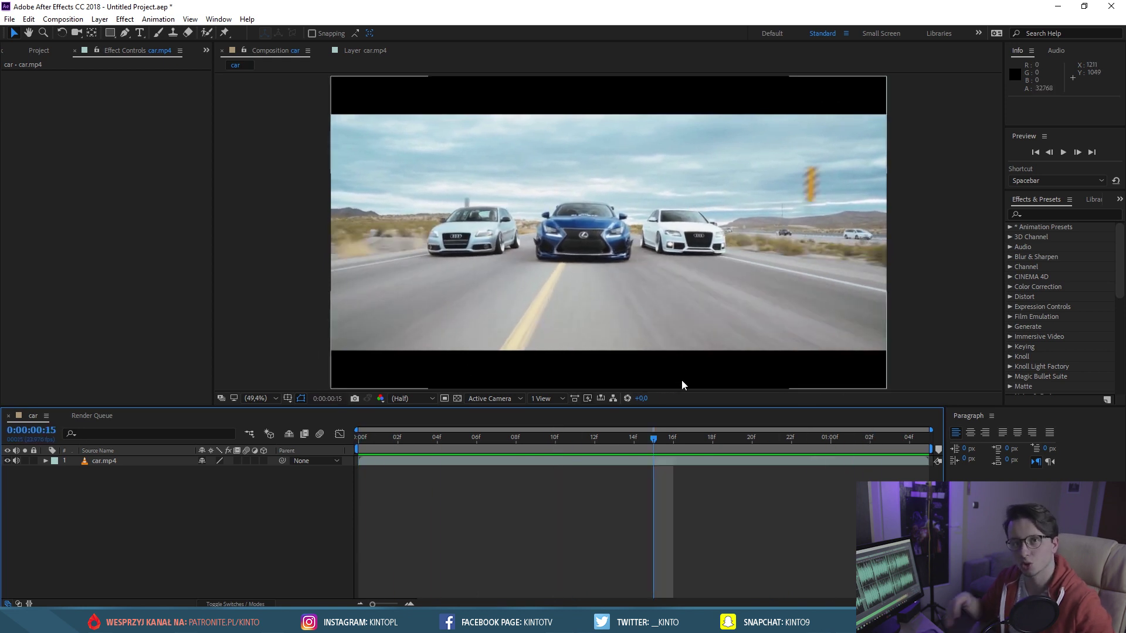
left_click(663, 473)
left_click_drag(692, 437, 363, 431)
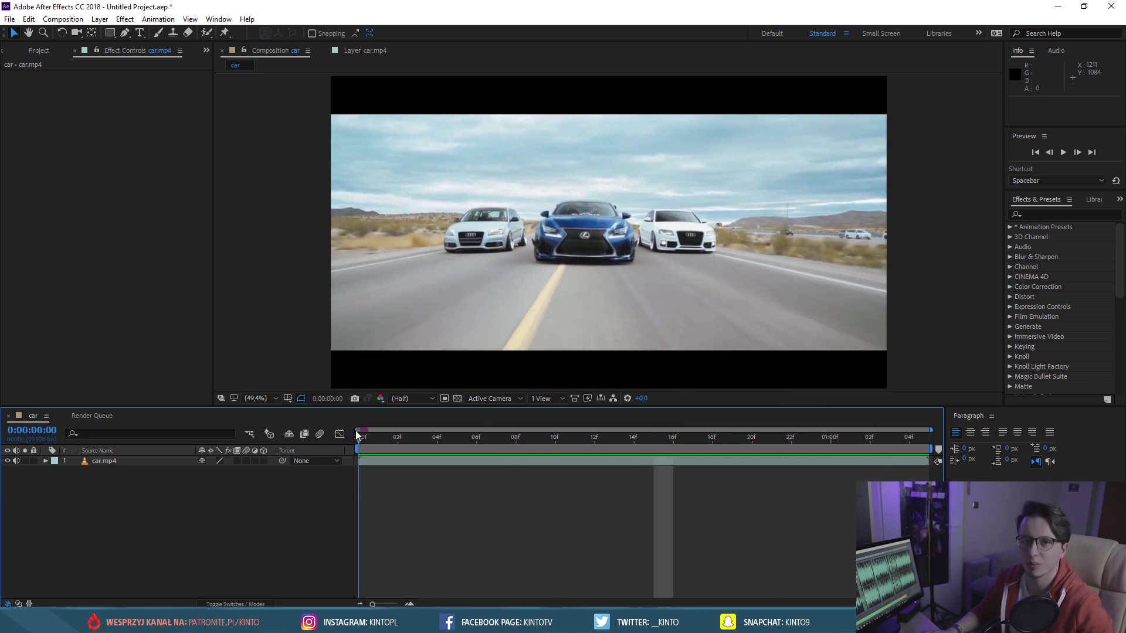
key("space")
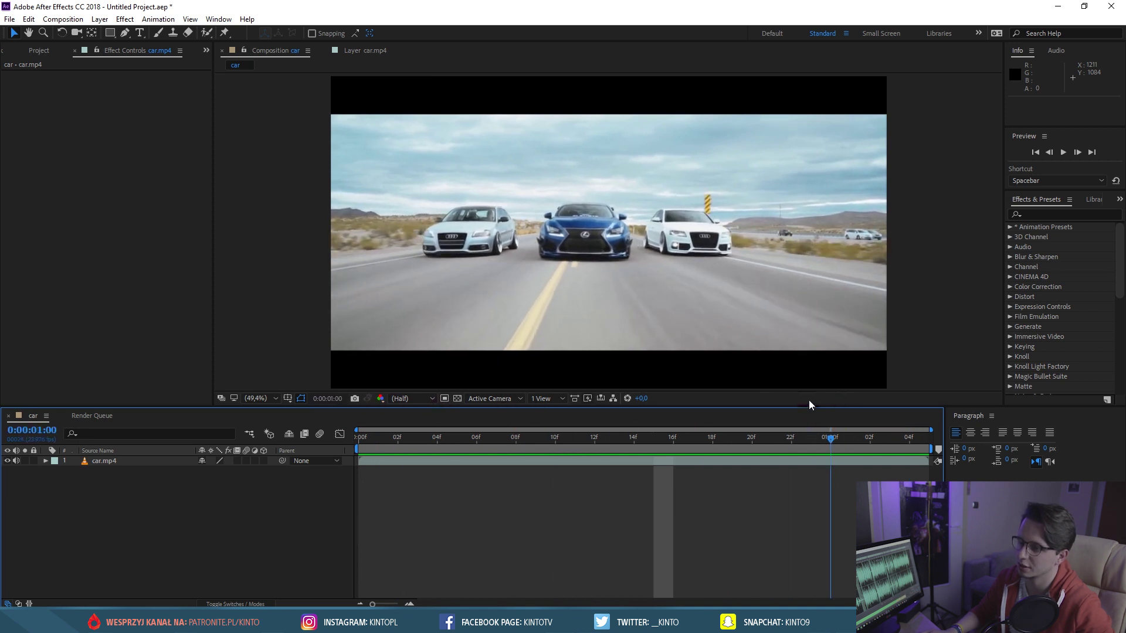
Duplicate the car.mp4 layer at frame 10, hide the lower copy, and select the top copy.
left_click(556, 437)
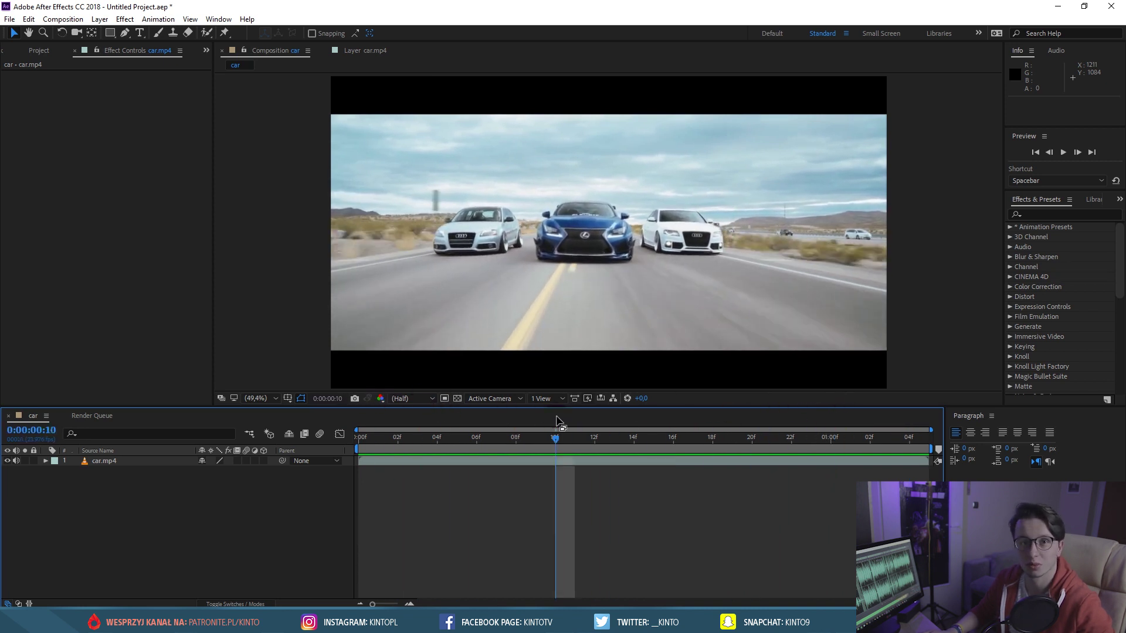
left_click(108, 461)
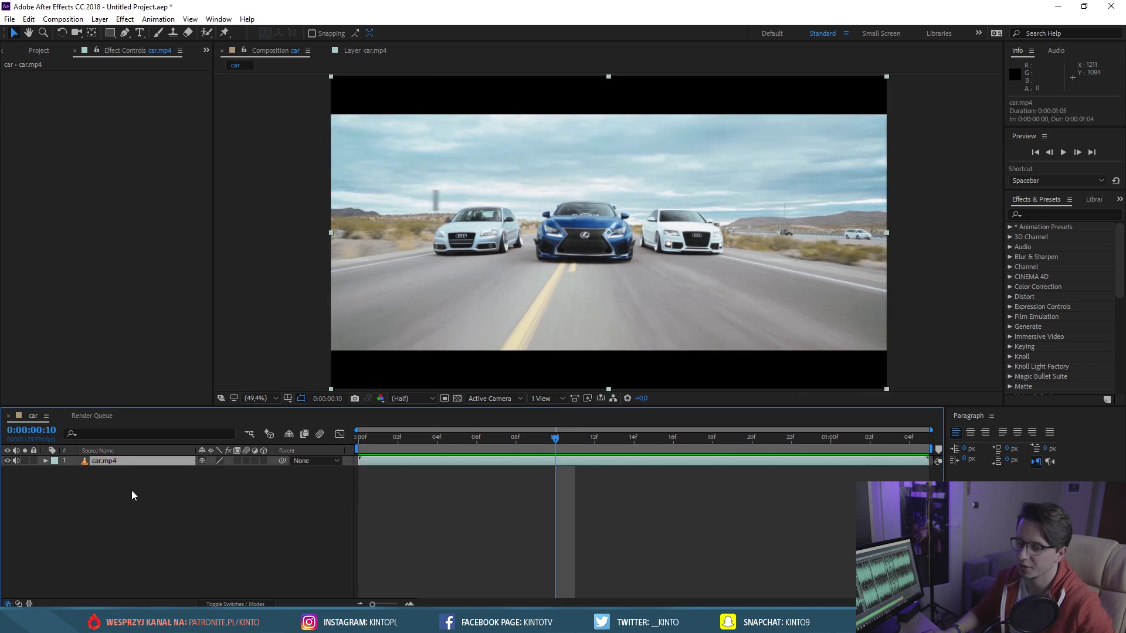
key("ctrl+d")
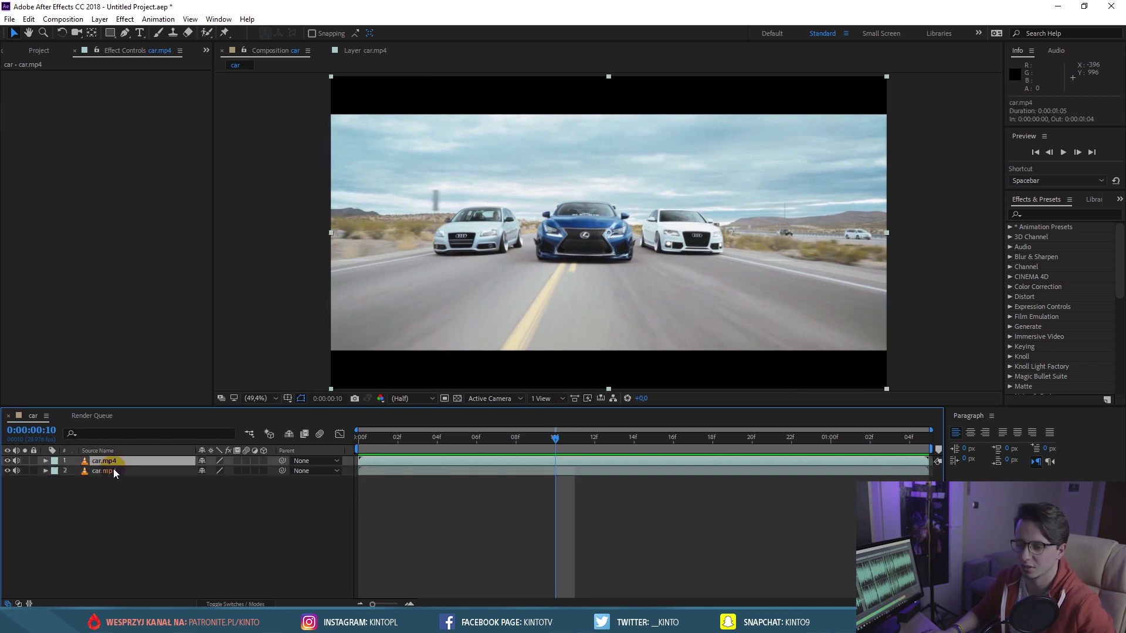
left_click(111, 471)
left_click(8, 471)
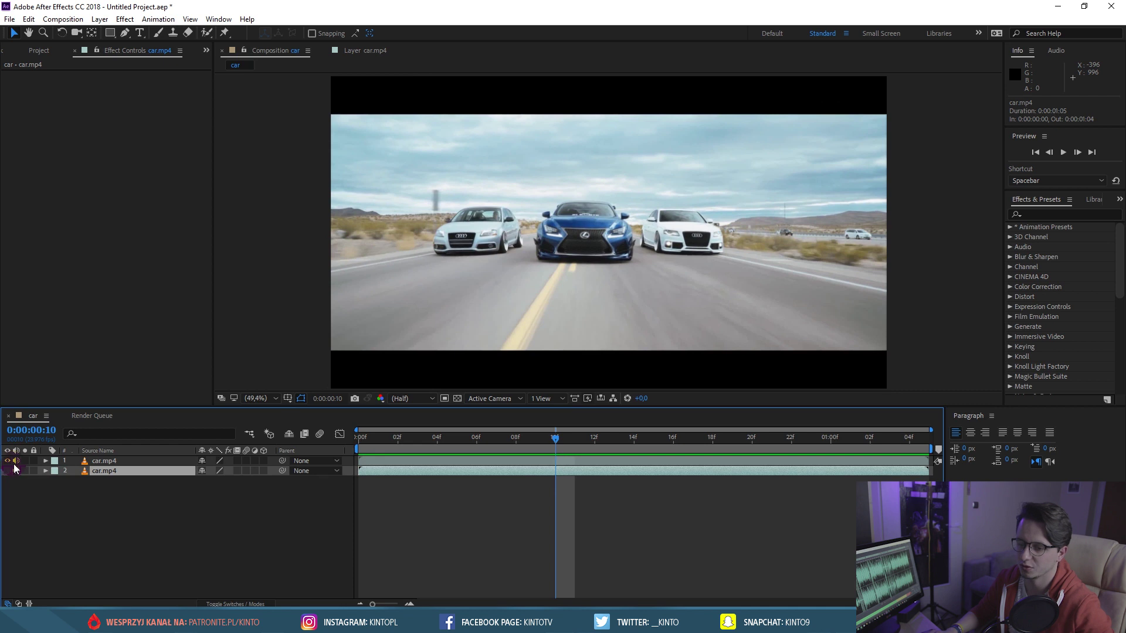
left_click(106, 461)
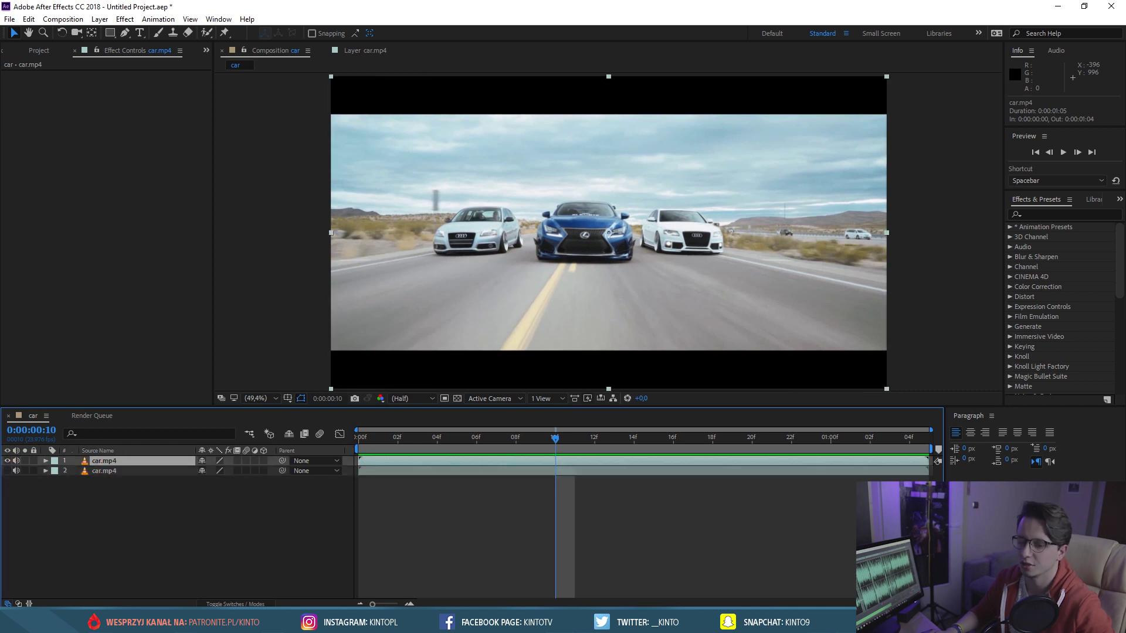
Open the top car.mp4 layer in its own Layer panel at 0:00:00:00, zoomed to 100%.
double_click(99, 463)
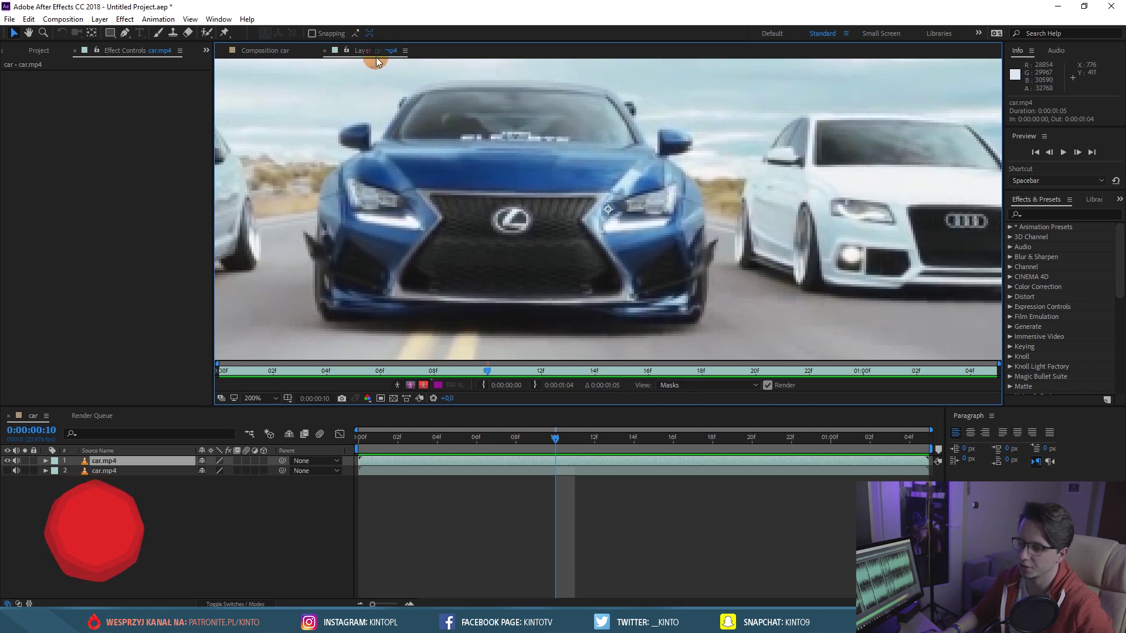
left_click(563, 441)
left_click_drag(563, 441, 314, 423)
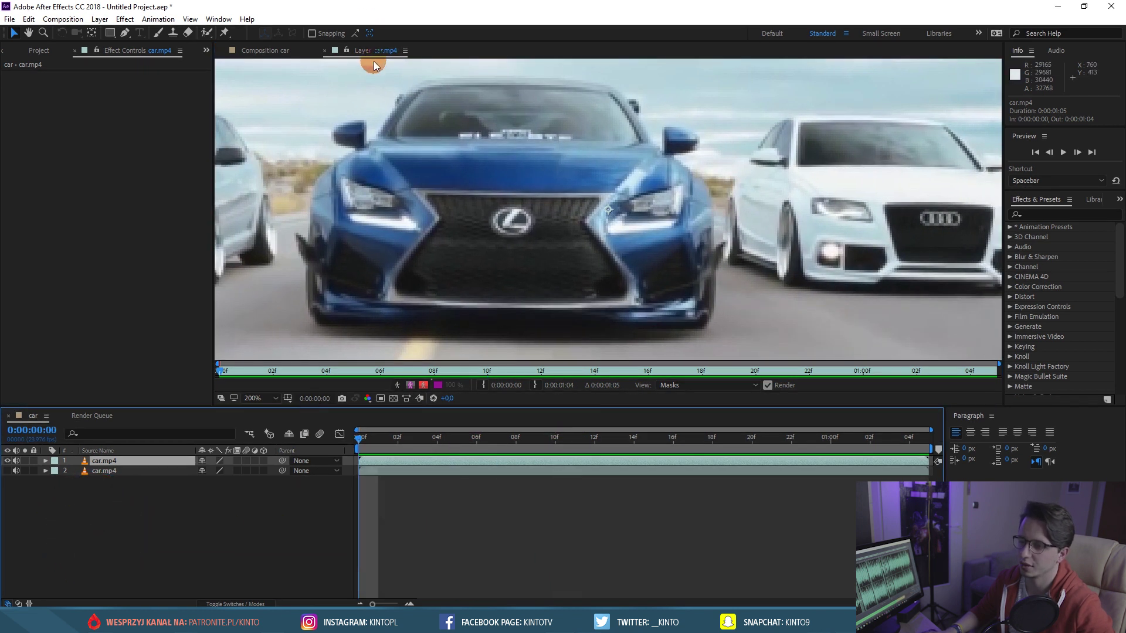
scroll(430, 180, "down", 4)
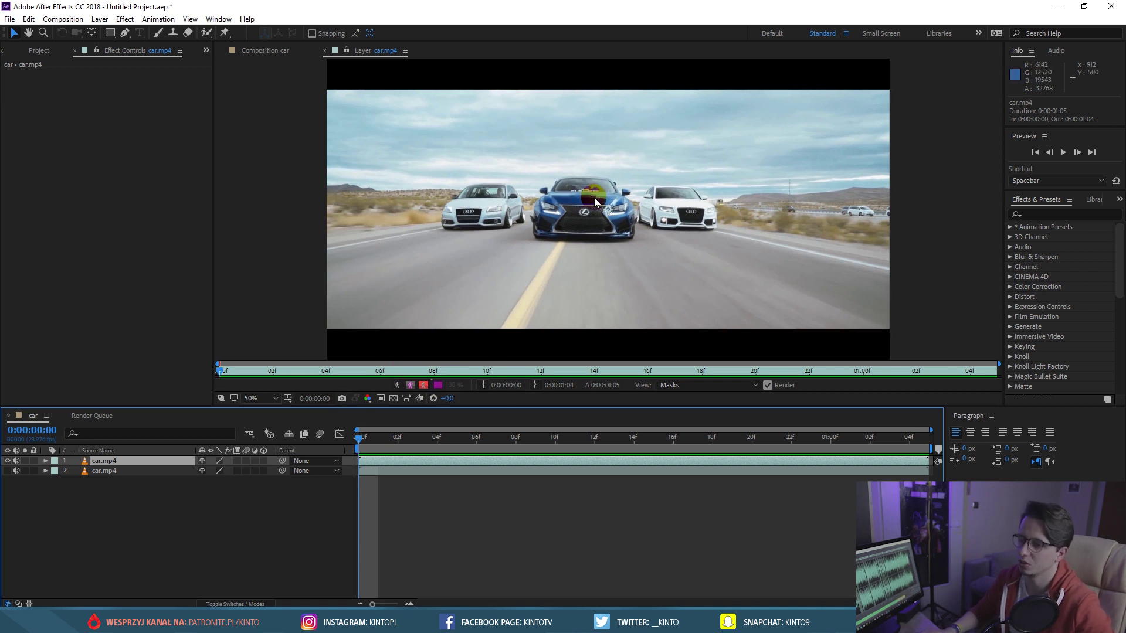
scroll(597, 198, "up", 3)
scroll(587, 200, "down", 1)
scroll(536, 196, "up", 1)
scroll(536, 197, "down", 1)
scroll(536, 196, "up", 1)
scroll(537, 197, "down", 1)
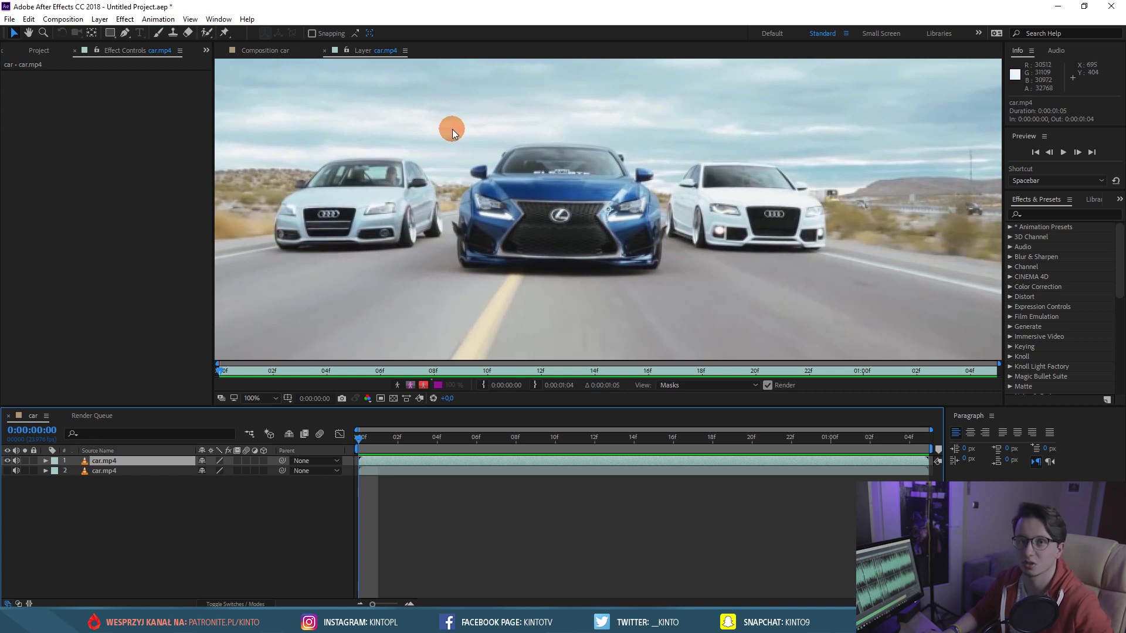
Paint a green Roto Brush foreground stroke across the Lexus front at frame 0.
left_click(206, 34)
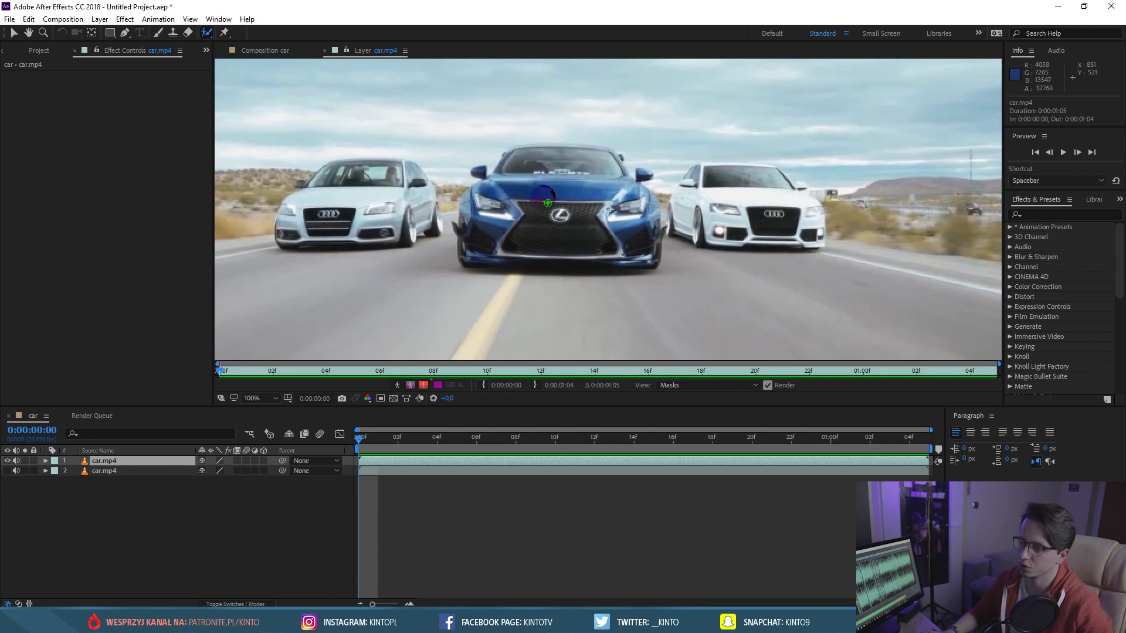
scroll(553, 192, "up", 2)
scroll(557, 193, "down", 1)
scroll(559, 194, "down", 1)
scroll(560, 195, "up", 1)
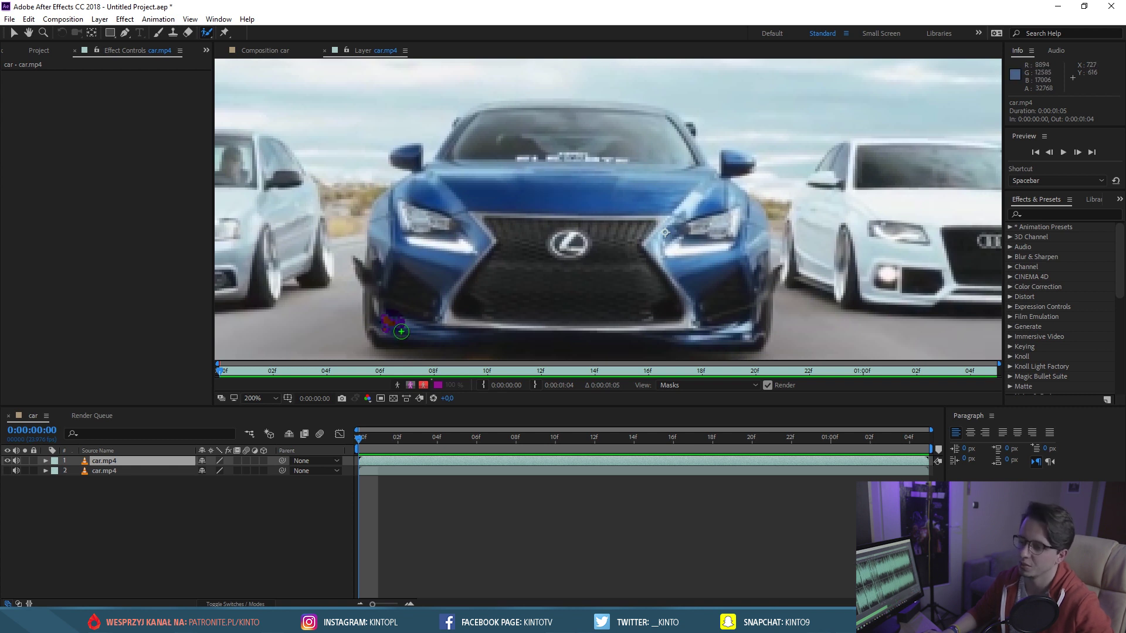
mouse_move(399, 338)
left_mouse_down()
mouse_move(470, 214)
mouse_move(415, 167)
mouse_move(750, 169)
left_mouse_up()
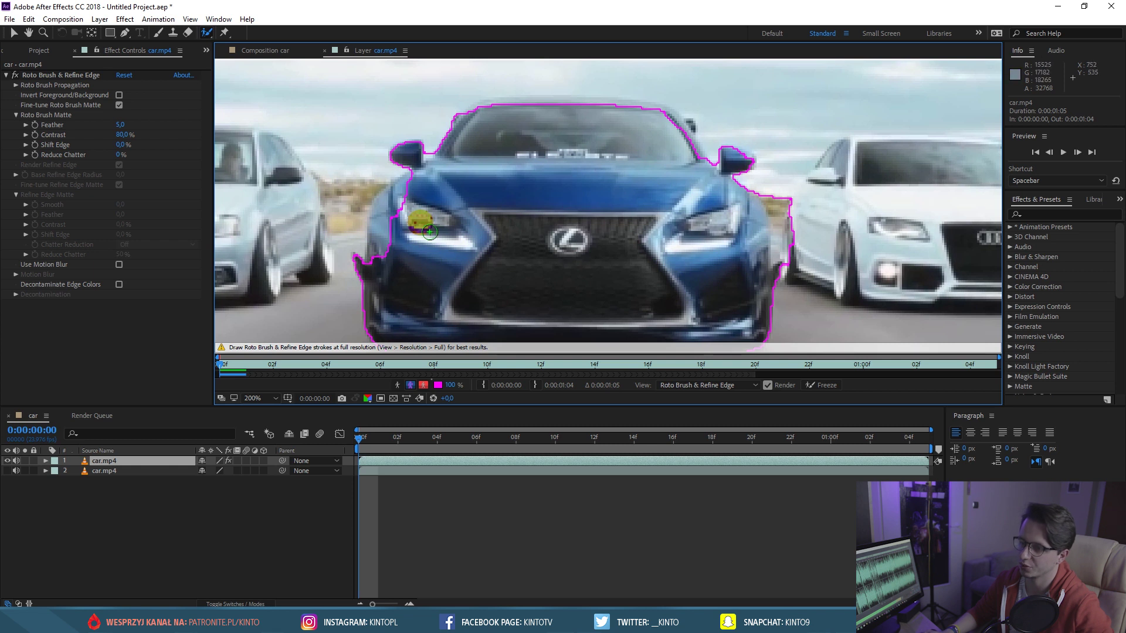
Extend the Lexus matte up its left side and over the windshield and roof.
left_click_drag(378, 255, 423, 187)
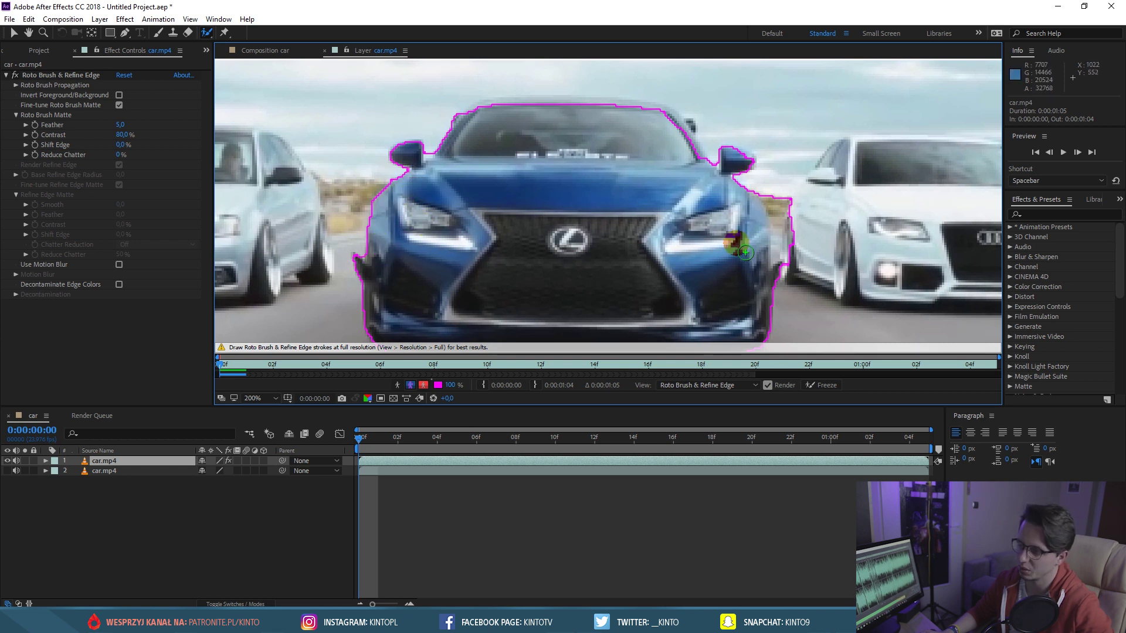
mouse_move(701, 167)
left_mouse_down()
mouse_move(579, 119)
mouse_move(487, 108)
left_mouse_up()
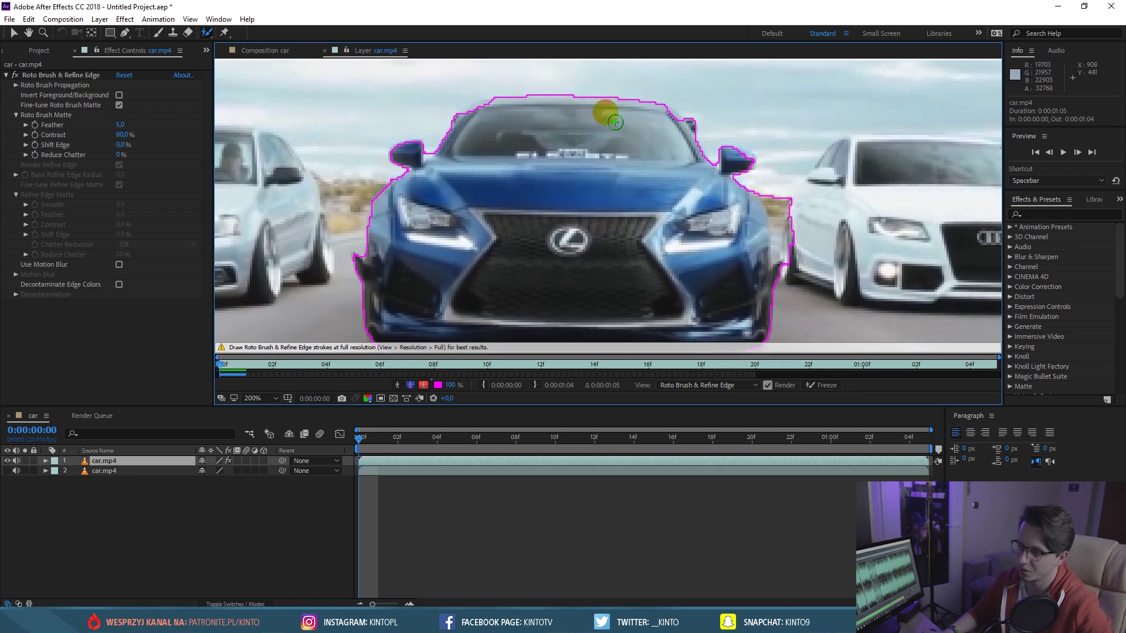
scroll(519, 205, "up", 2)
scroll(587, 252, "down", 2)
scroll(733, 240, "up", 2)
scroll(880, 243, "up", 2)
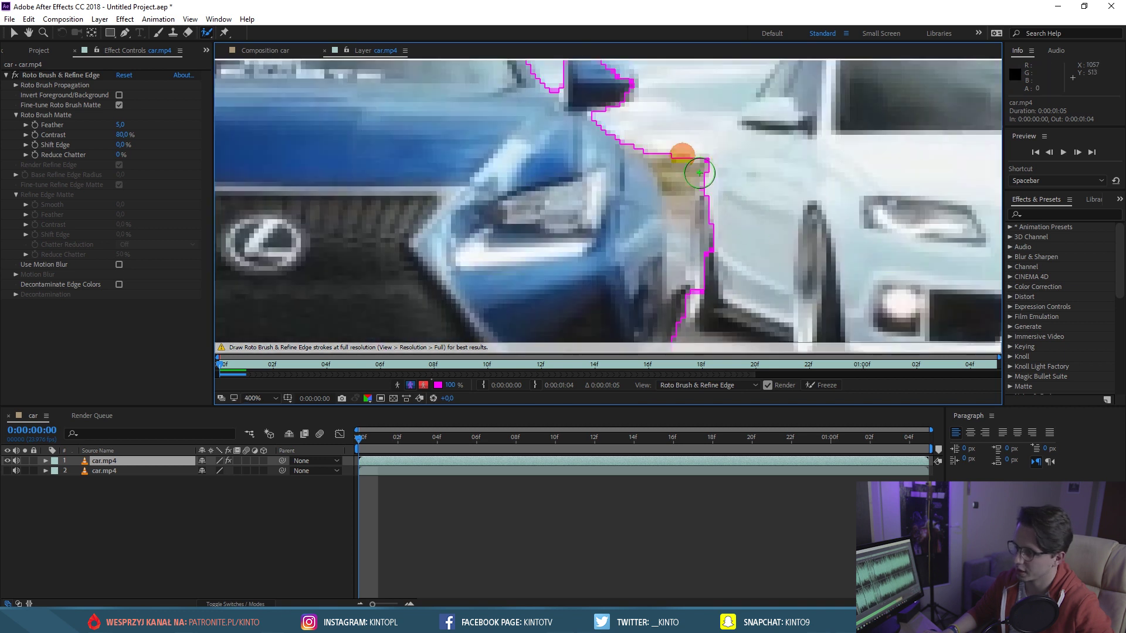
Subtract the white car's edge from the matte and add a missed Lexus strip back.
left_click_drag(663, 143, 724, 318)
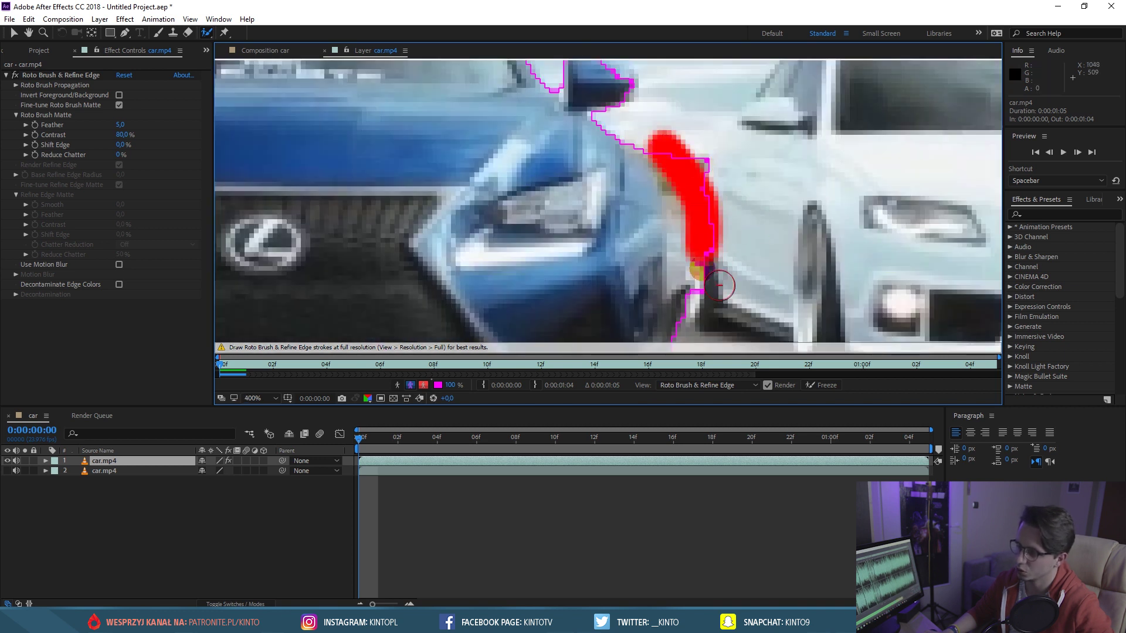
mouse_move(626, 282)
left_mouse_down()
mouse_move(642, 231)
mouse_move(563, 134)
mouse_move(547, 171)
mouse_move(587, 212)
left_mouse_up()
scroll(562, 151, "down", 2)
scroll(562, 151, "up", 3)
scroll(587, 212, "down", 3)
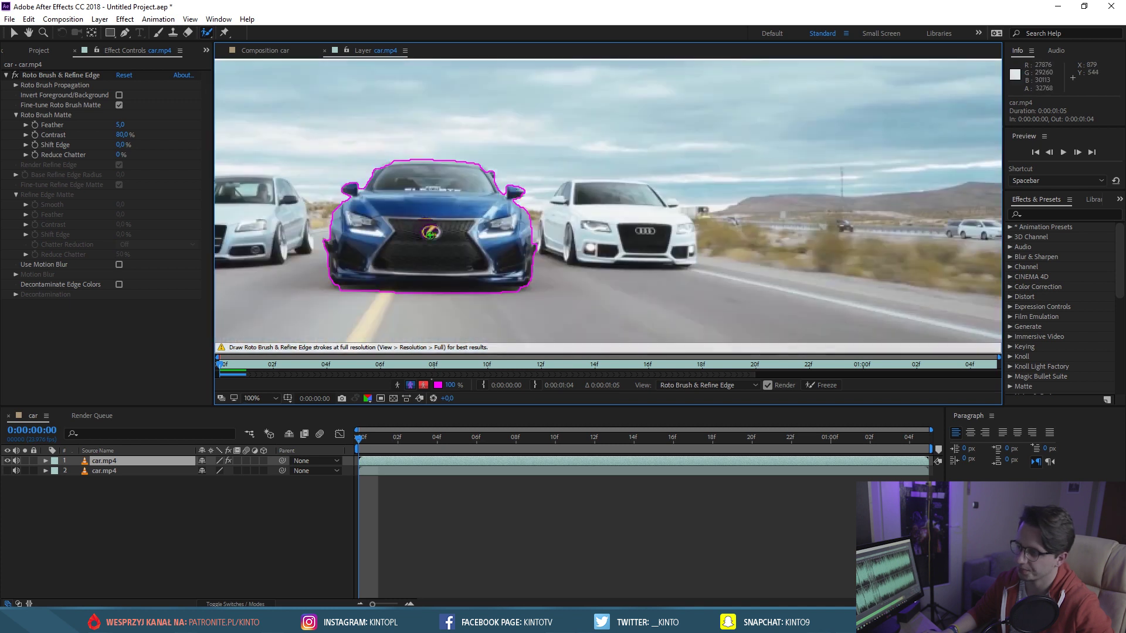
scroll(369, 254, "up", 1)
scroll(289, 258, "up", 2)
scroll(287, 258, "down", 2)
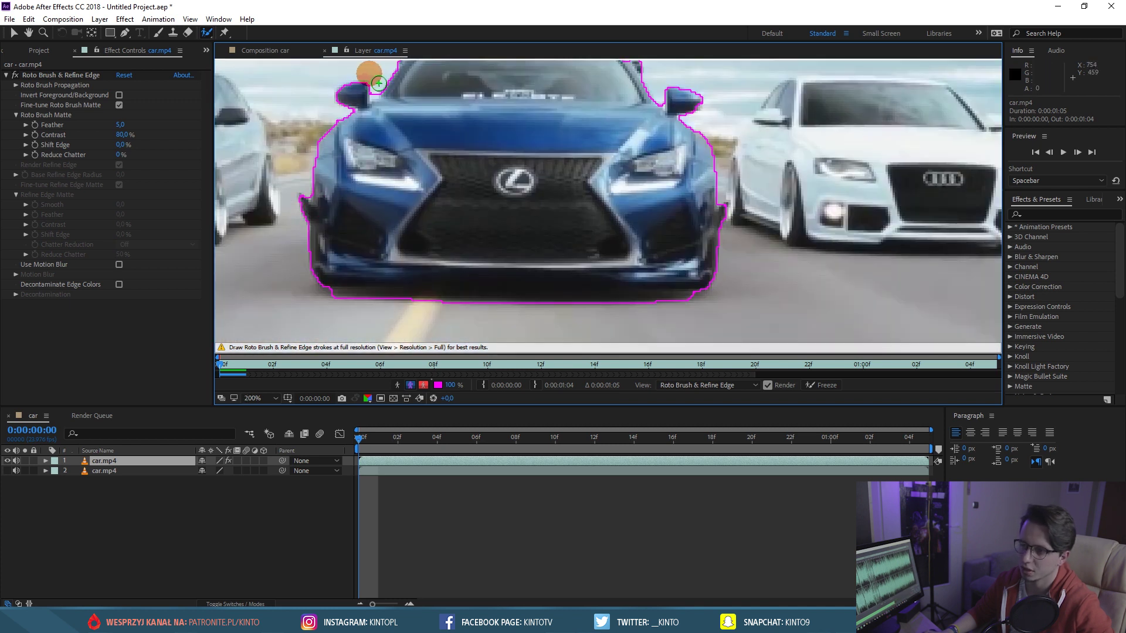
scroll(375, 91, "up", 1)
scroll(373, 111, "down", 2)
scroll(328, 147, "down", 1)
Subtract the road shadow under the bumper, then add the full bumper width back.
scroll(282, 179, "up", 2)
left_click_drag(282, 178, 630, 175, "alt")
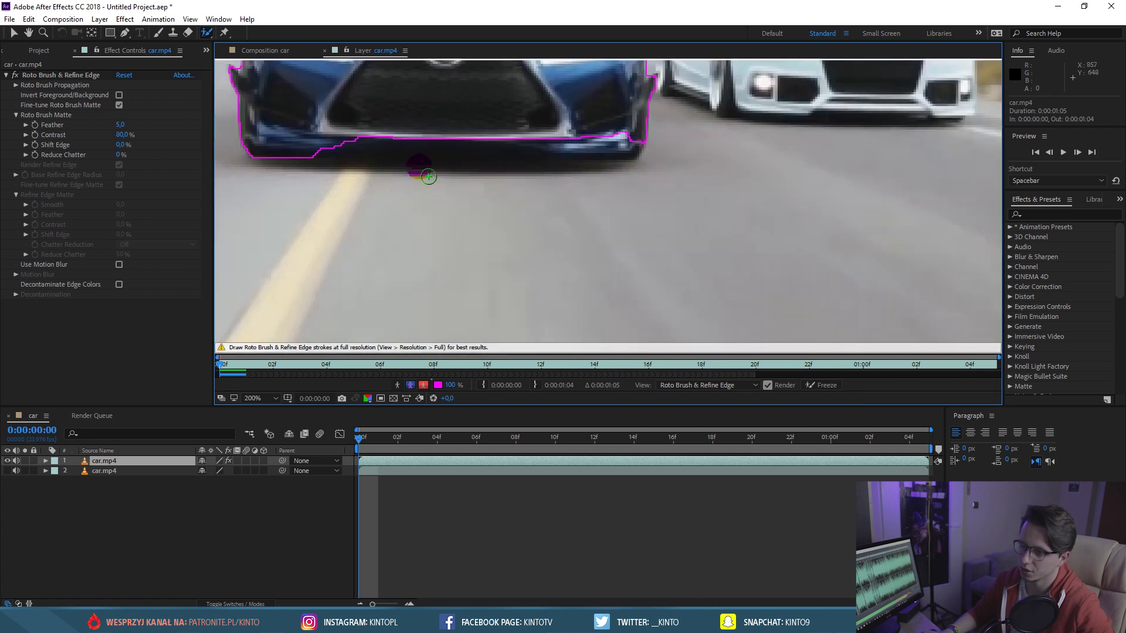
mouse_move(407, 146)
left_mouse_down()
mouse_move(610, 149)
mouse_move(614, 161)
left_mouse_up()
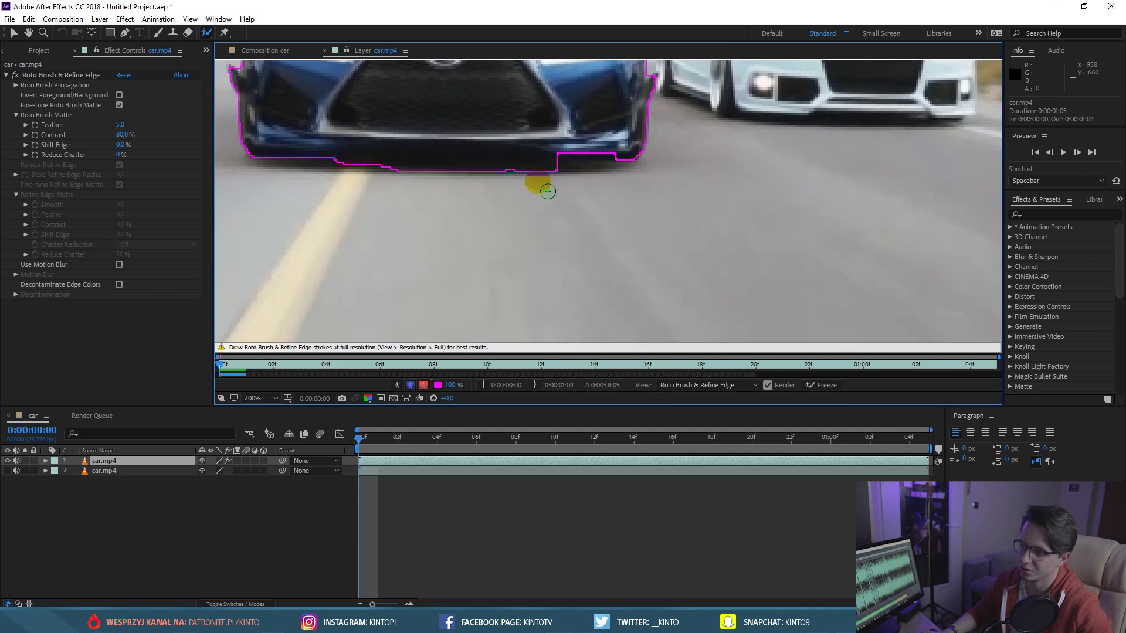
scroll(547, 191, "down", 1)
scroll(546, 188, "down", 1)
scroll(519, 129, "up", 1)
scroll(486, 147, "up", 1)
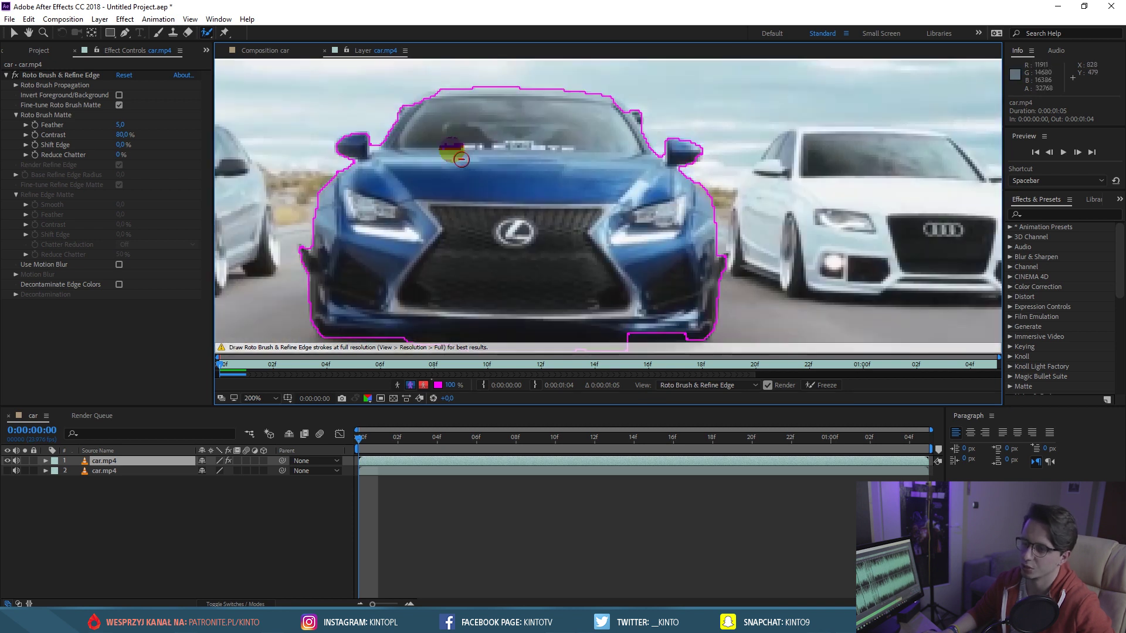
scroll(408, 157, "up", 3)
Trim the matte away from the background beside the mirror and along the A-pillar.
left_click_drag(406, 170, 373, 134, "alt")
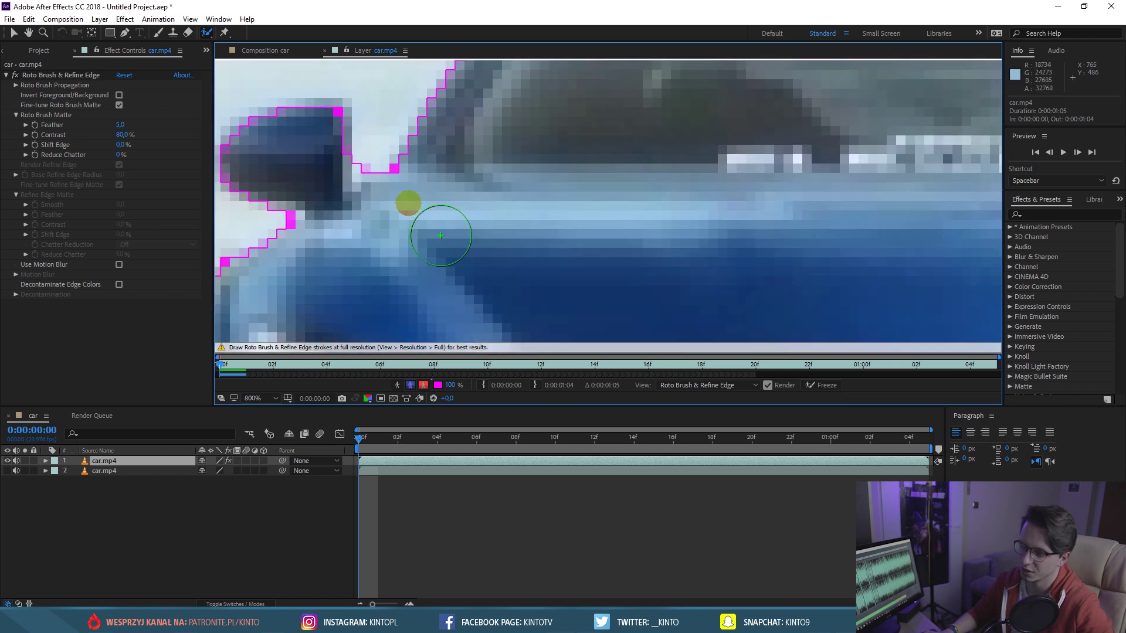
scroll(440, 235, "down", 6)
scroll(456, 202, "up", 1)
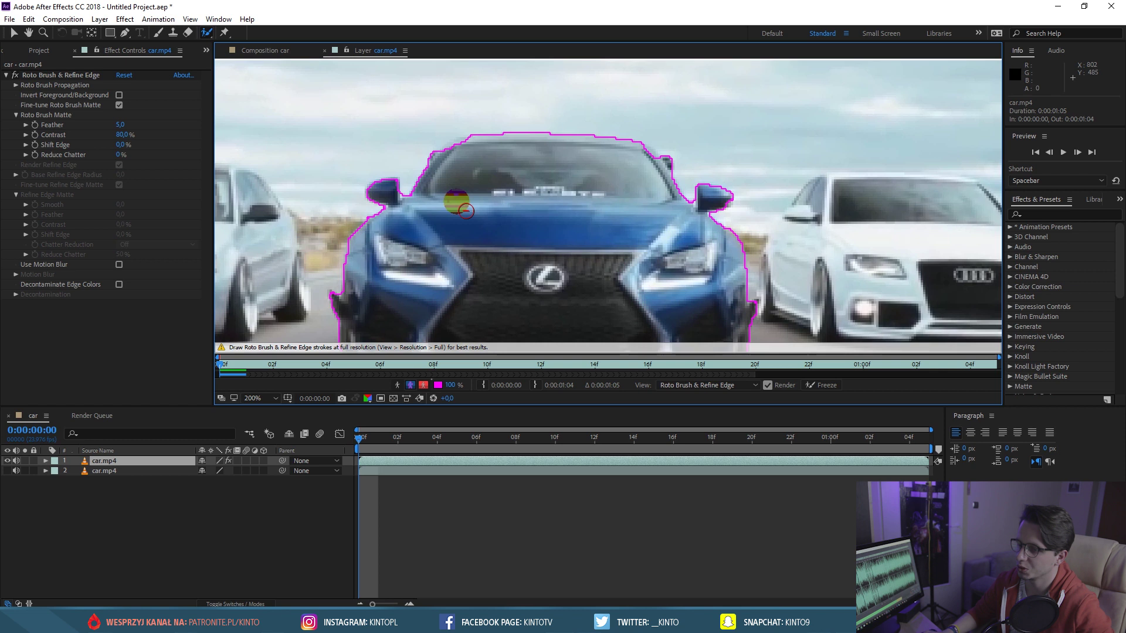
scroll(713, 207, "up", 1)
left_click_drag(713, 206, 677, 198, "alt")
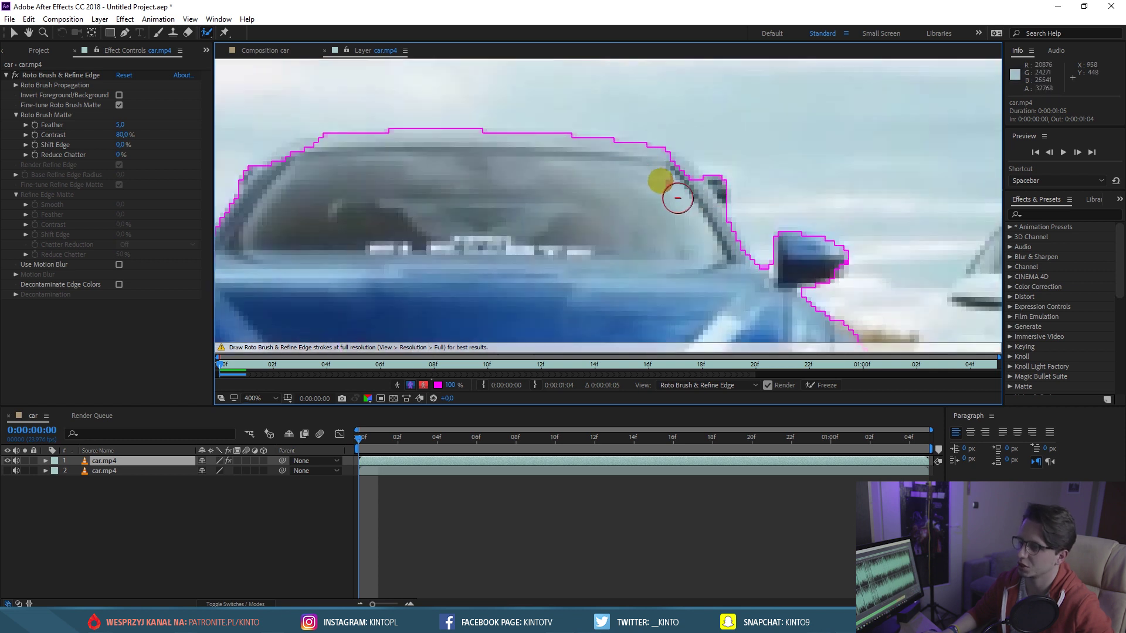
scroll(686, 188, "down", 1)
scroll(645, 199, "down", 1)
scroll(613, 224, "down", 1)
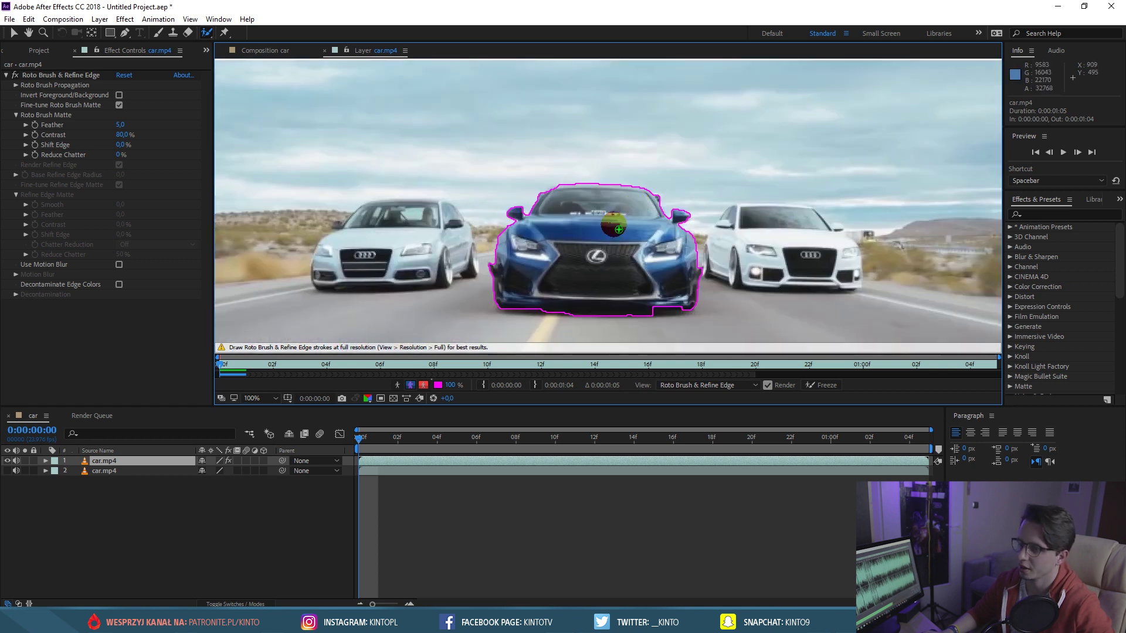
scroll(563, 201, "up", 1)
scroll(564, 200, "up", 1)
Trim the matte at the Lexus roof corner.
left_click_drag(555, 212, 544, 231)
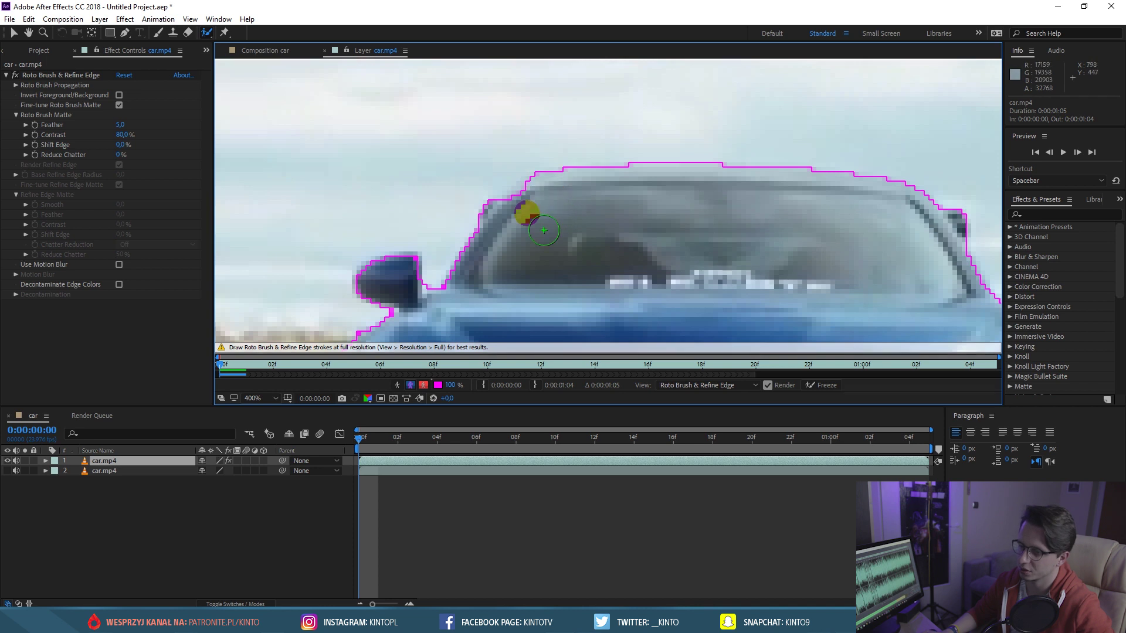
scroll(563, 187, "down", 1)
scroll(566, 214, "down", 1)
scroll(557, 238, "down", 3)
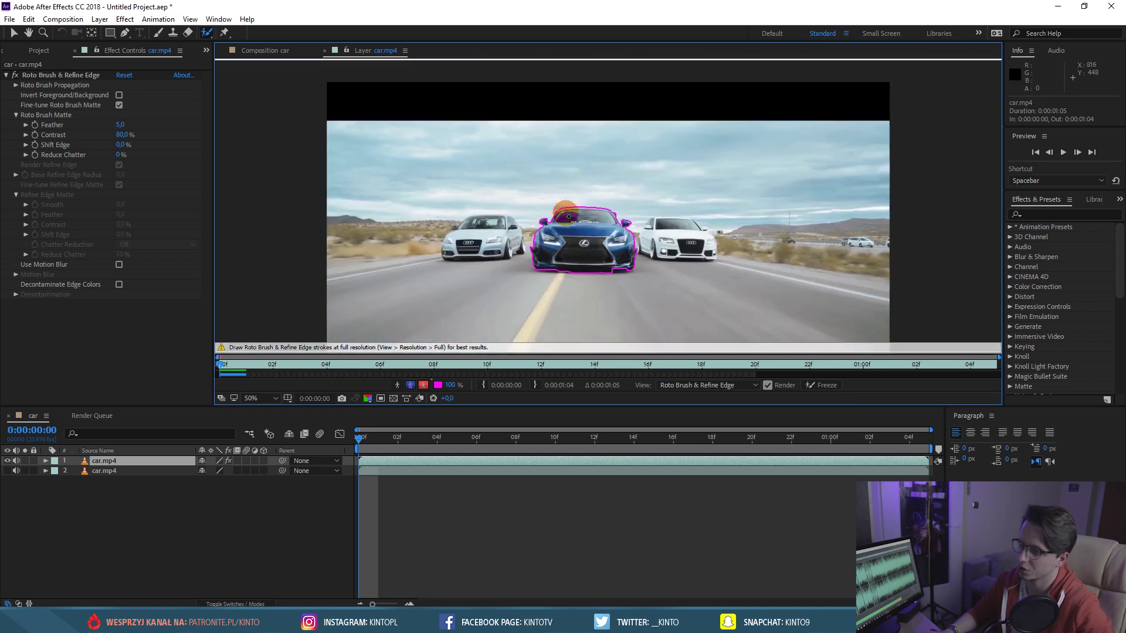
scroll(593, 251, "up", 2)
scroll(660, 312, "up", 1)
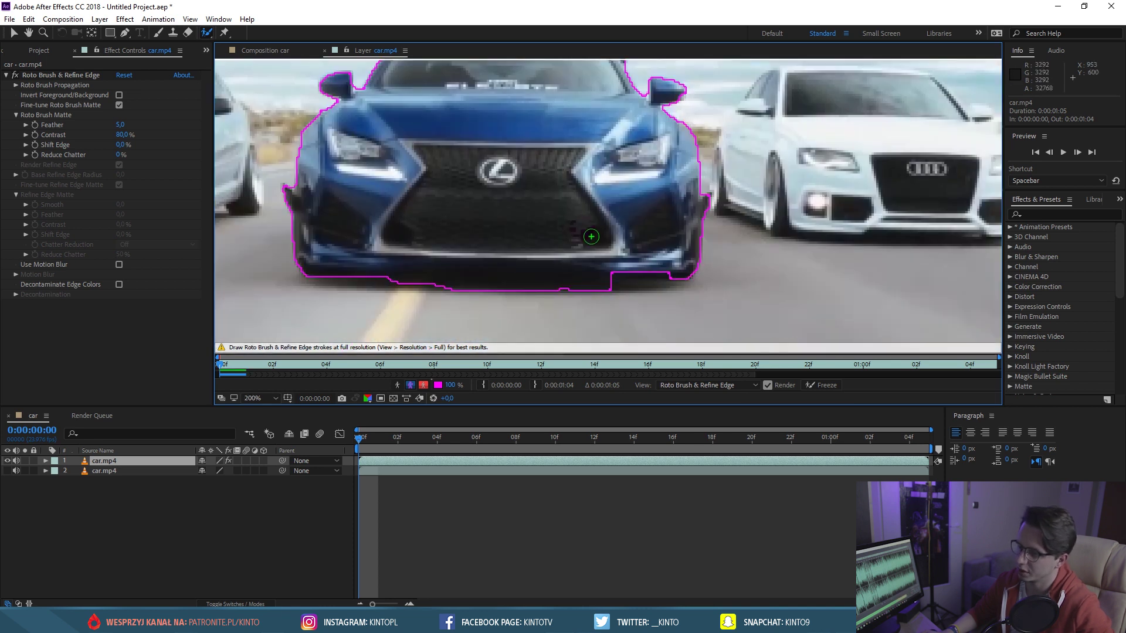
scroll(581, 231, "down", 1)
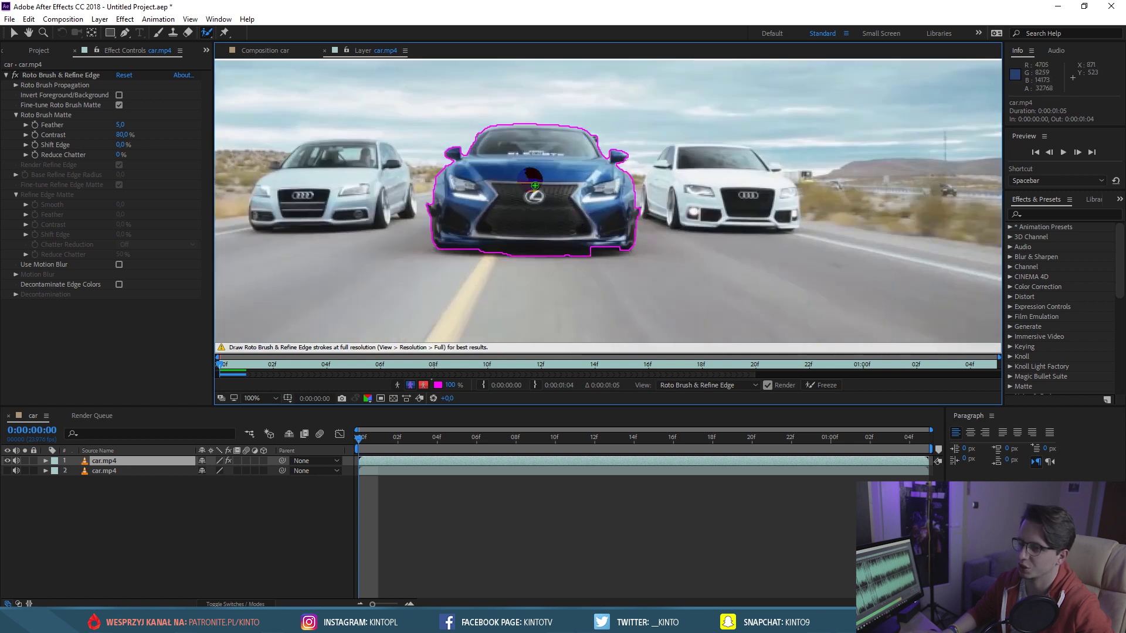
scroll(535, 189, "up", 1)
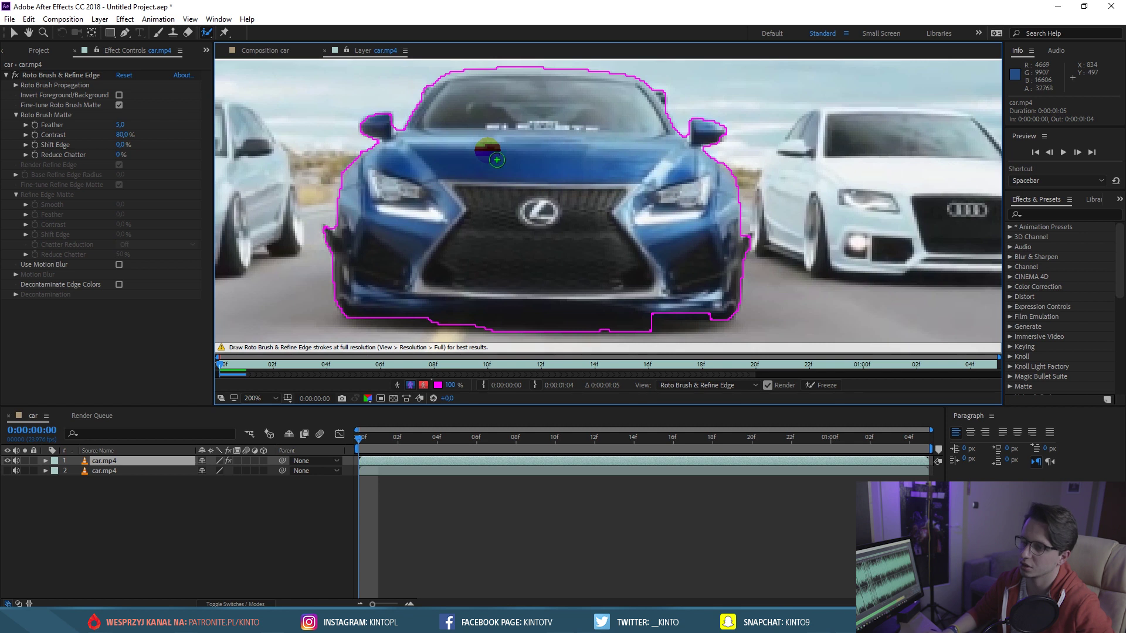
scroll(492, 155, "down", 1)
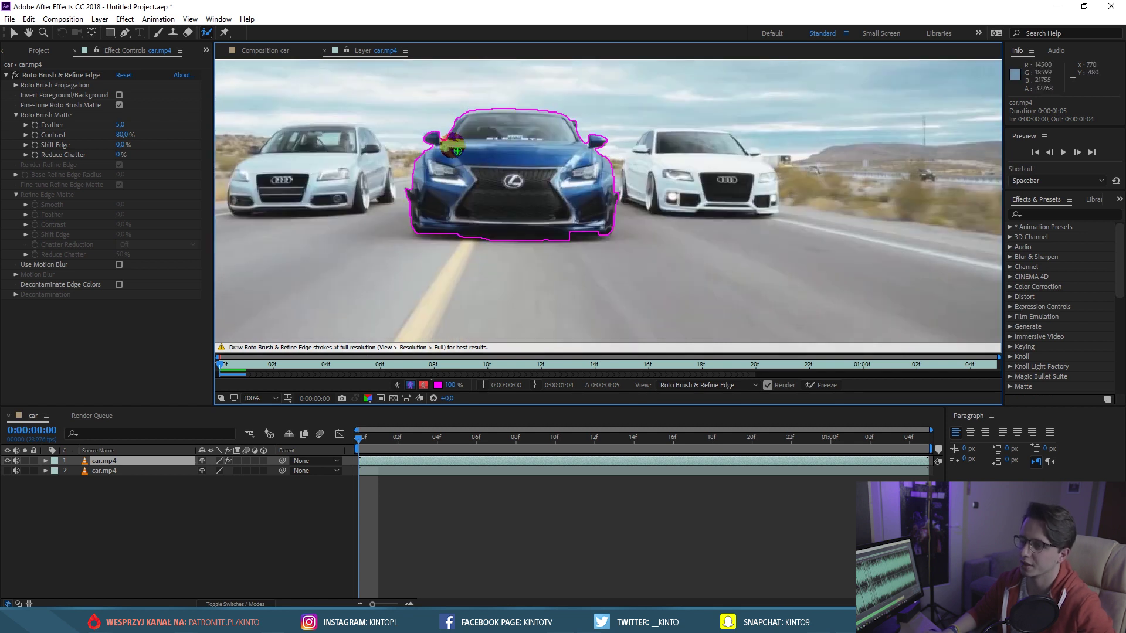
scroll(485, 151, "up", 1)
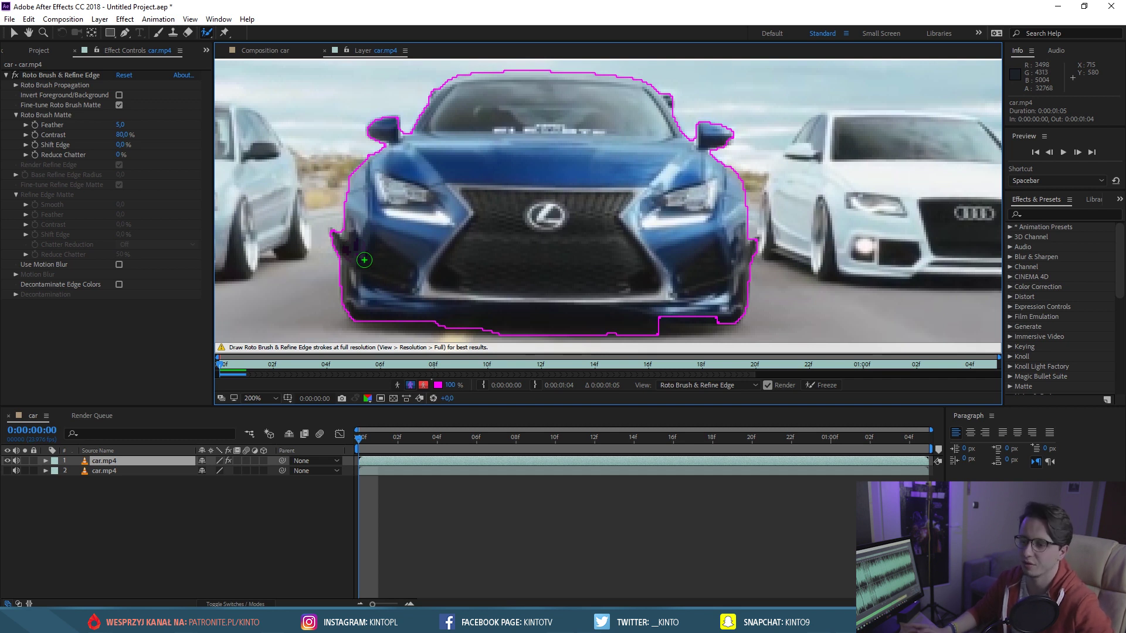
Set the Roto Brush Matte Feather to 9.0 in Effect Controls.
left_click(310, 223)
left_click(117, 125)
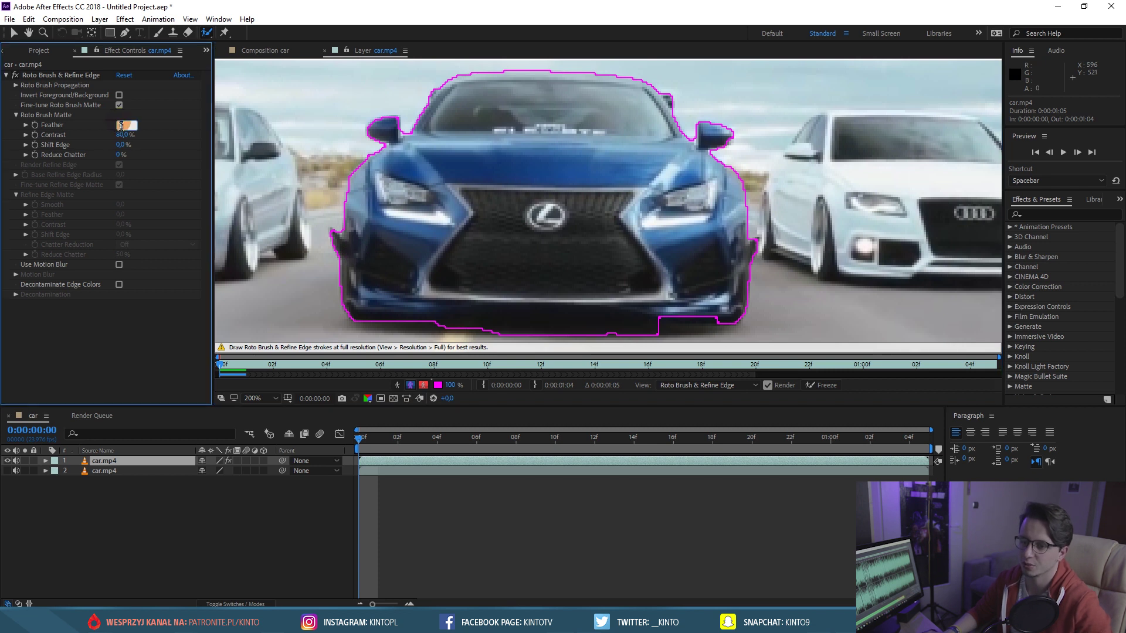
type("9")
key("Return")
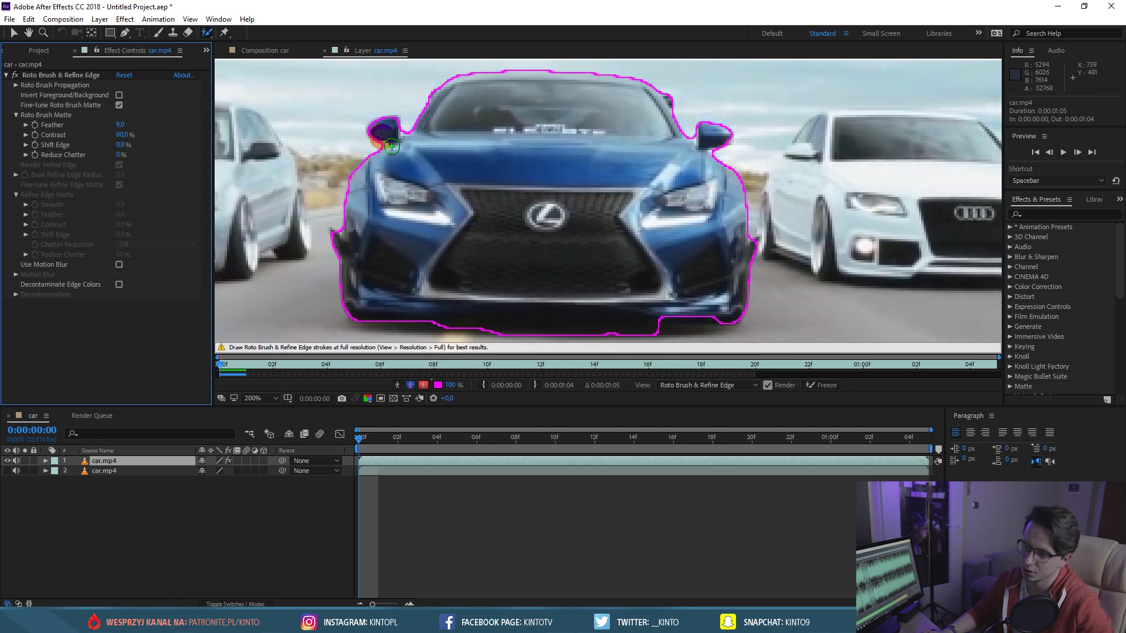
scroll(392, 163, "up", 5)
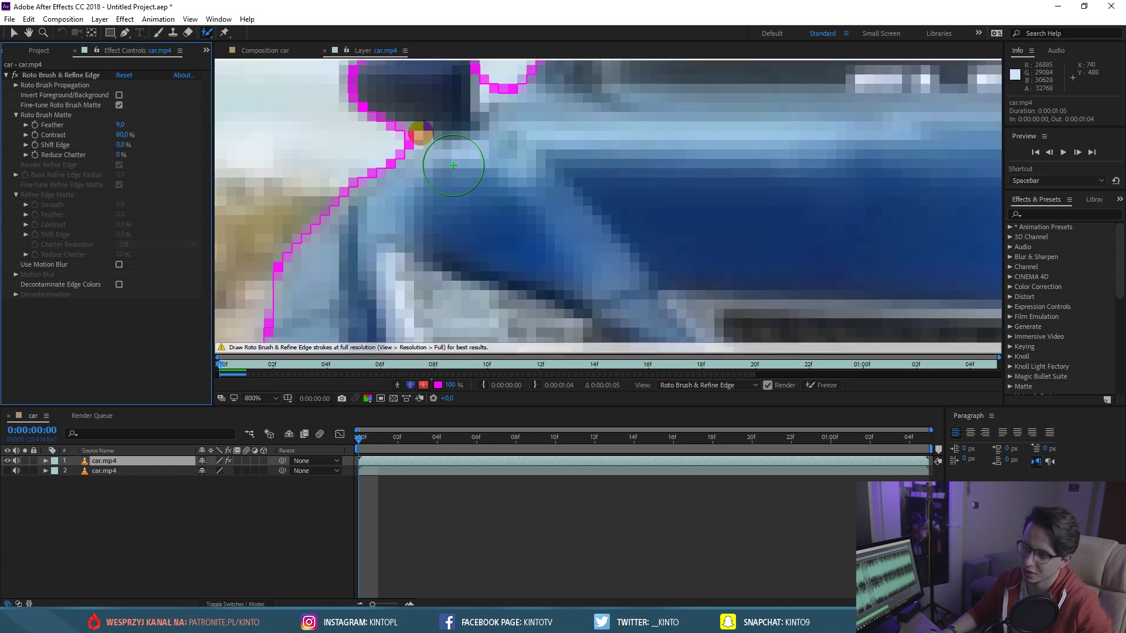
scroll(465, 166, "down", 5)
scroll(478, 163, "down", 2)
scroll(543, 166, "up", 2)
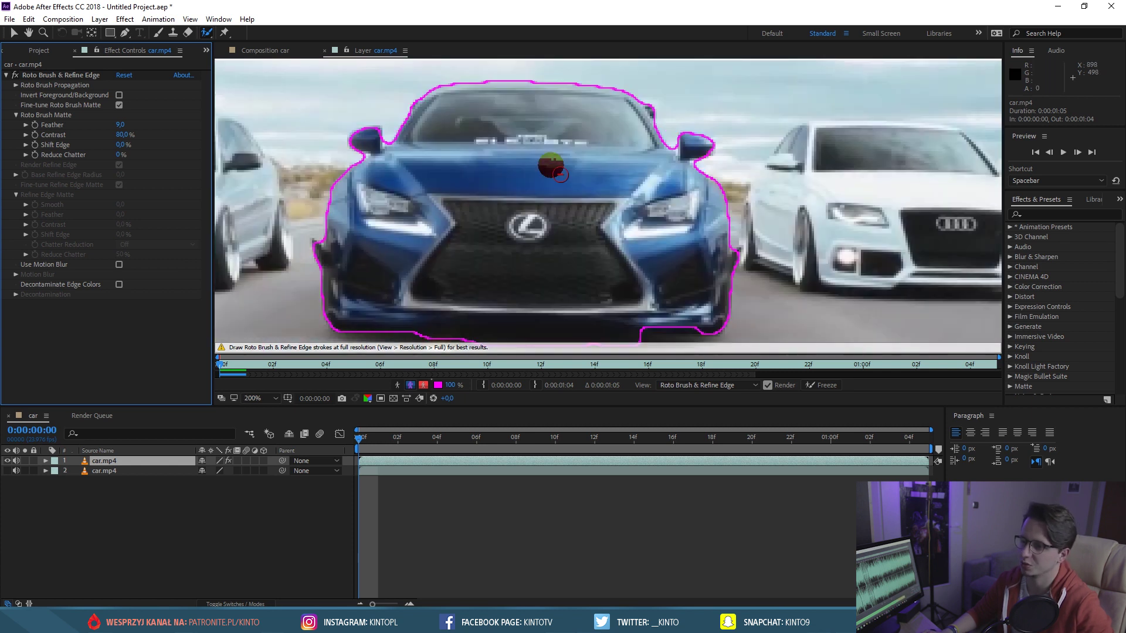
scroll(514, 182, "up", 2)
scroll(513, 183, "down", 4)
scroll(506, 175, "up", 2)
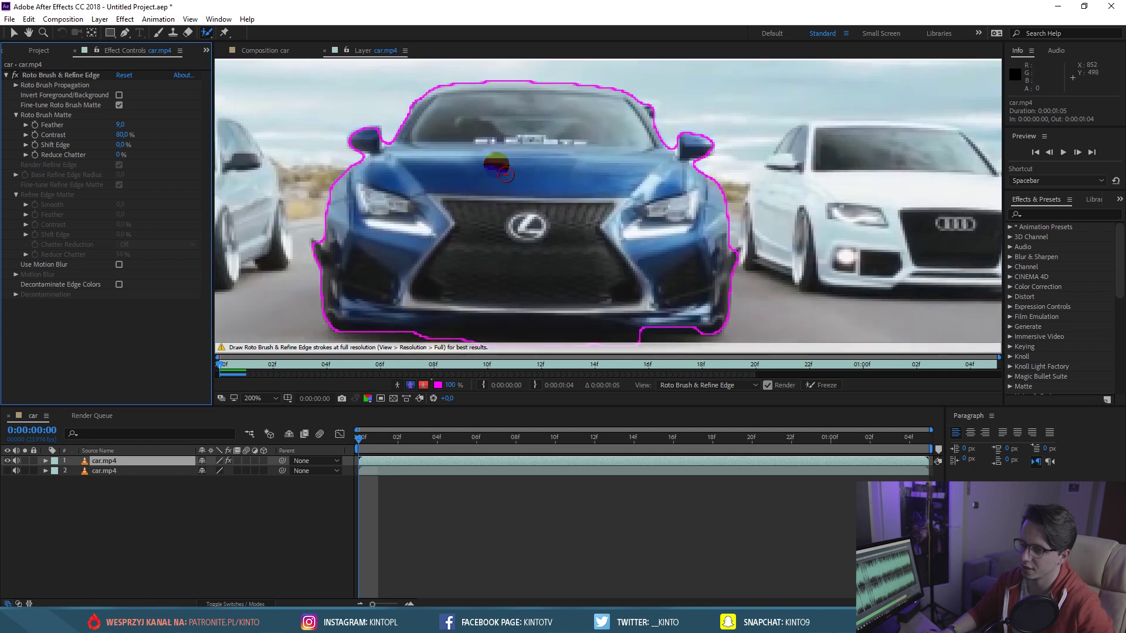
scroll(498, 179, "down", 2)
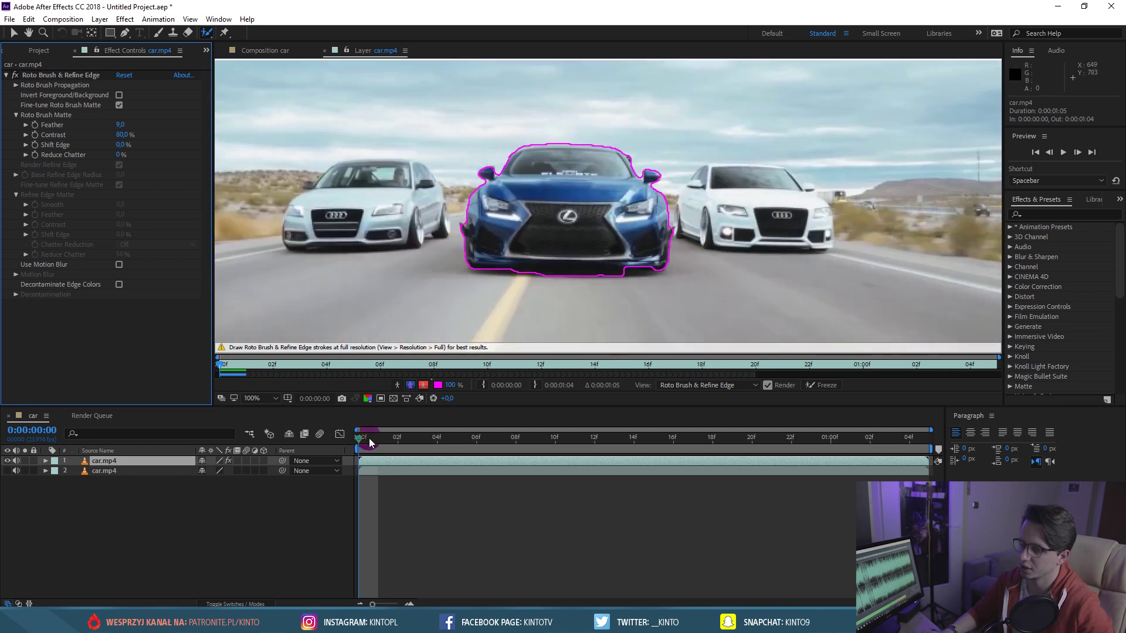
Extend the roto span and propagate the Lexus matte through the clip, checking frames up to 01:02.
left_click_drag(760, 376, 792, 378)
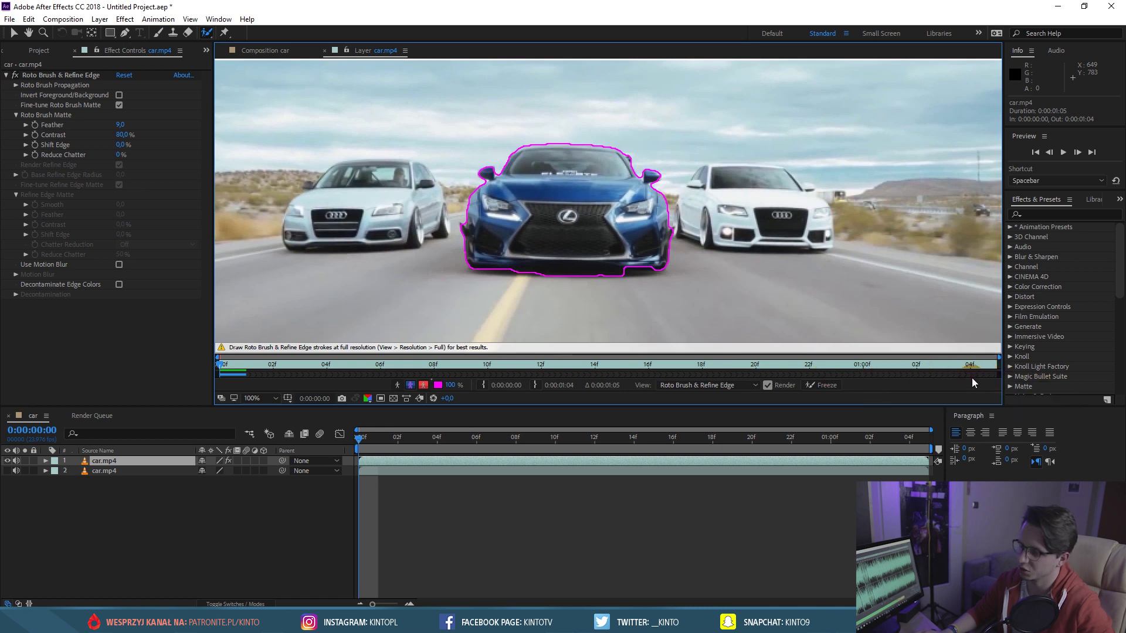
mouse_move(368, 446)
left_mouse_down()
mouse_move(772, 451)
mouse_move(571, 460)
left_mouse_up()
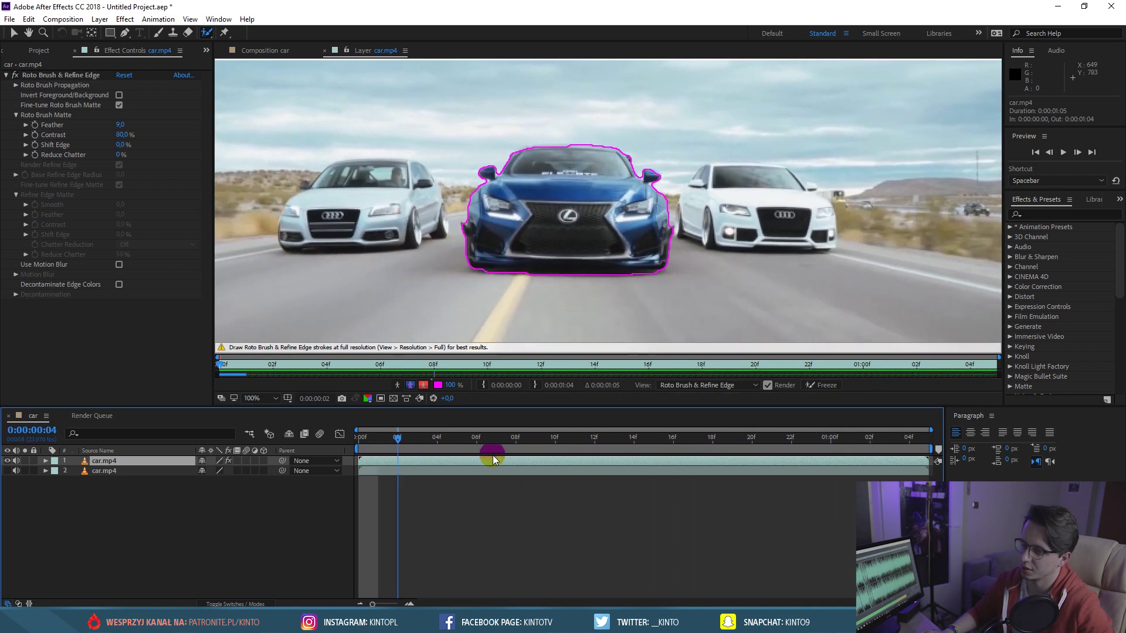
mouse_move(572, 459)
left_mouse_down()
mouse_move(868, 451)
mouse_move(659, 456)
left_mouse_up()
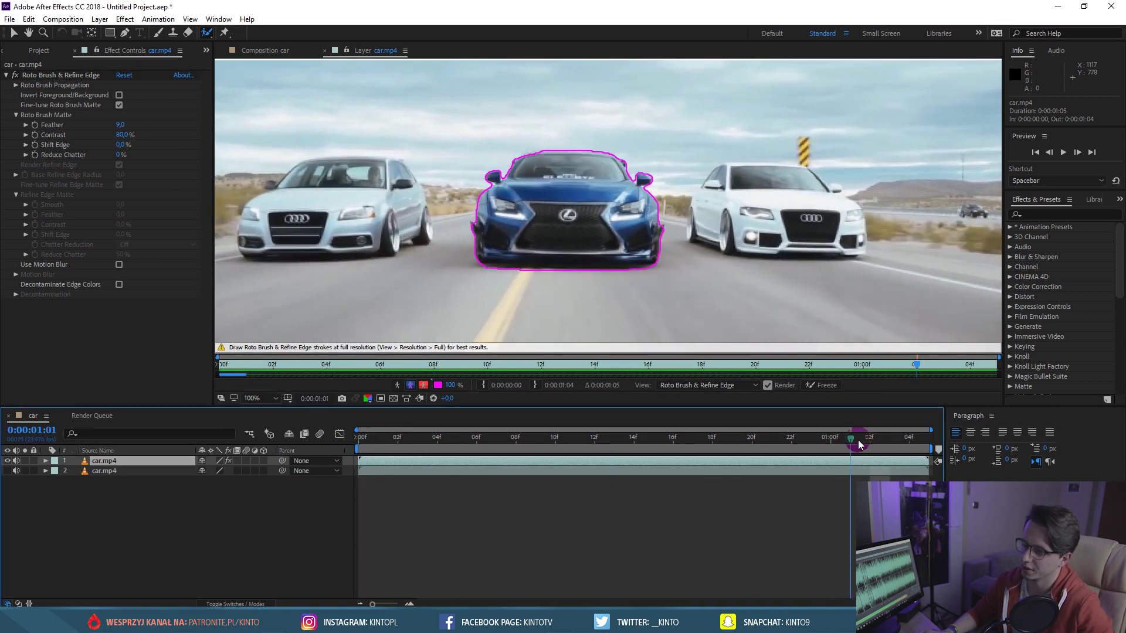
mouse_move(659, 457)
left_mouse_down()
mouse_move(700, 437)
mouse_move(821, 436)
mouse_move(693, 437)
left_mouse_up()
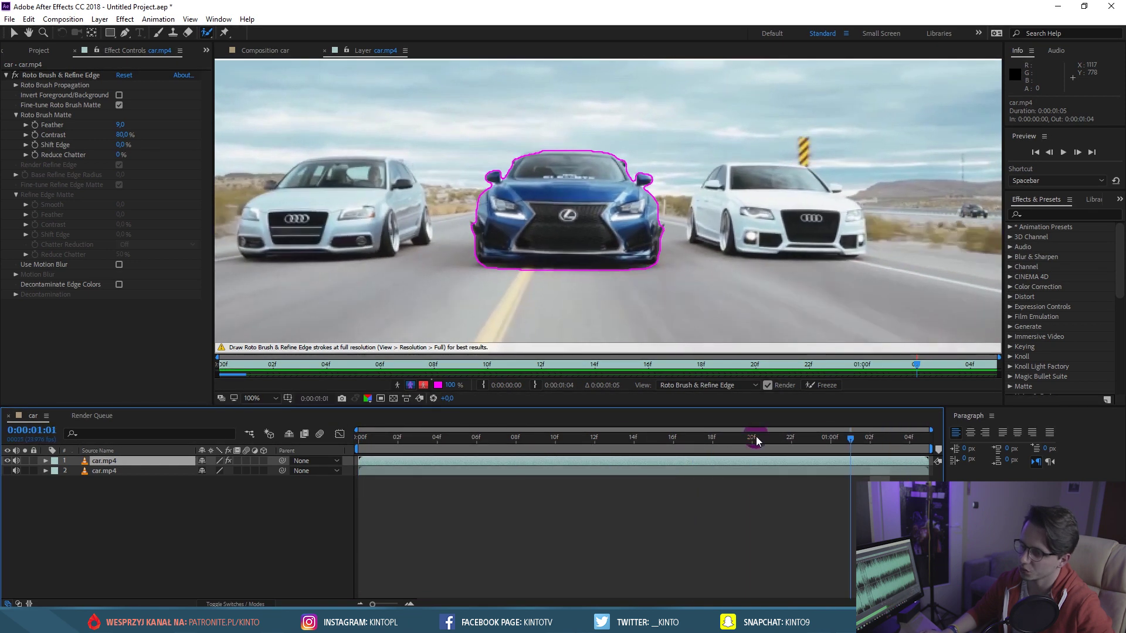
key("Page_Down")
key("Page_Down")
key("Page_Down")
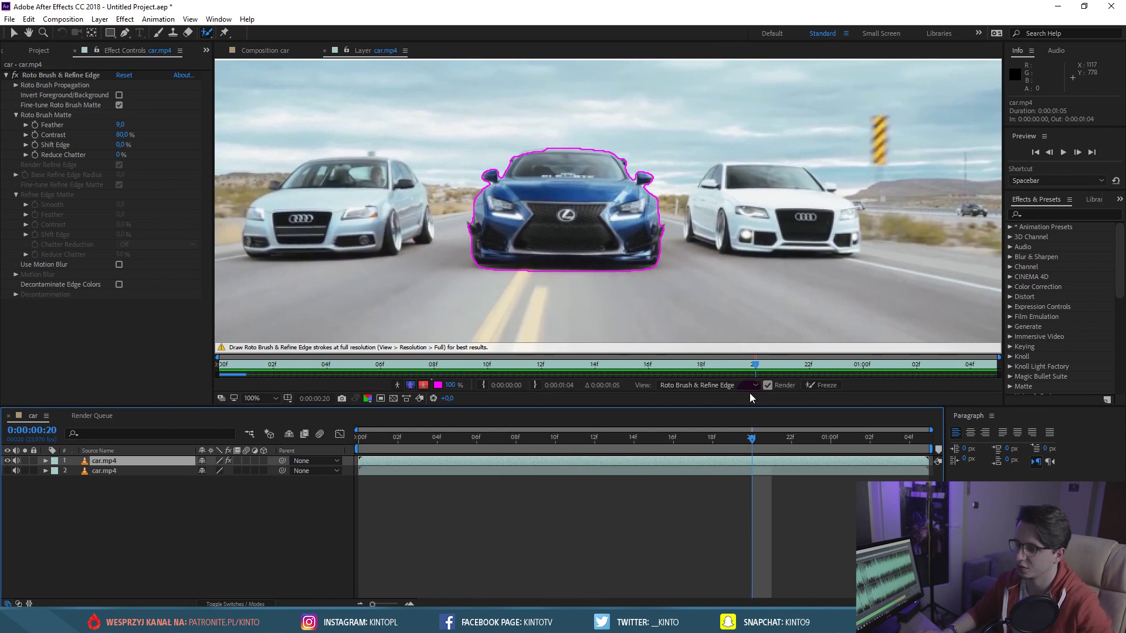
mouse_move(756, 450)
left_mouse_down()
mouse_move(806, 429)
mouse_move(555, 438)
left_mouse_up()
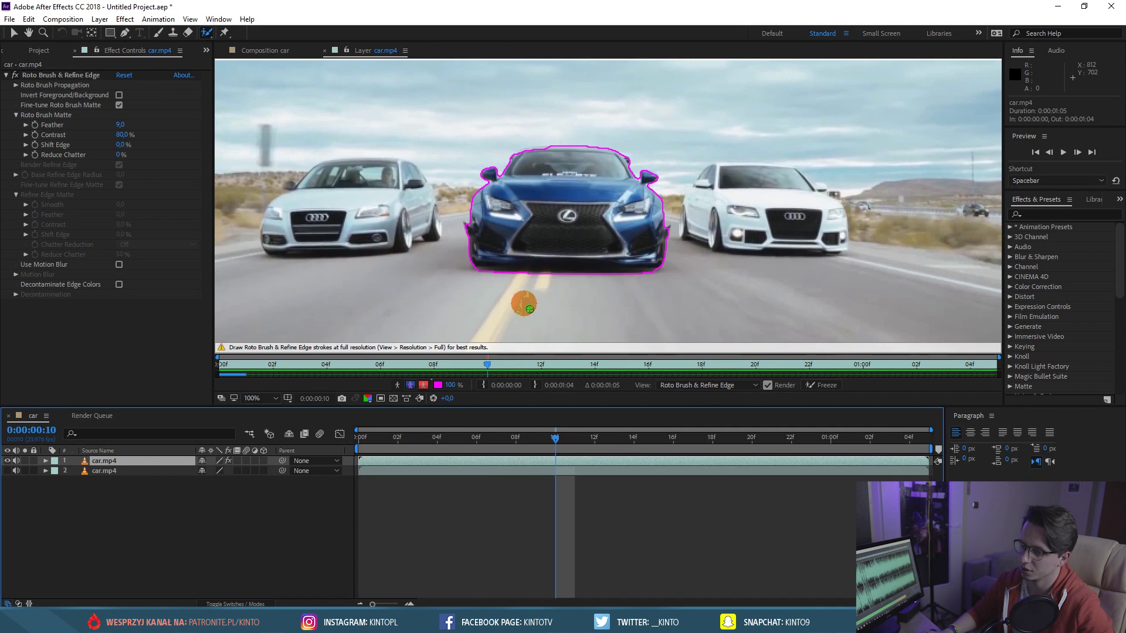
mouse_move(596, 437)
left_mouse_down()
mouse_move(473, 436)
mouse_move(791, 441)
mouse_move(515, 437)
left_mouse_up()
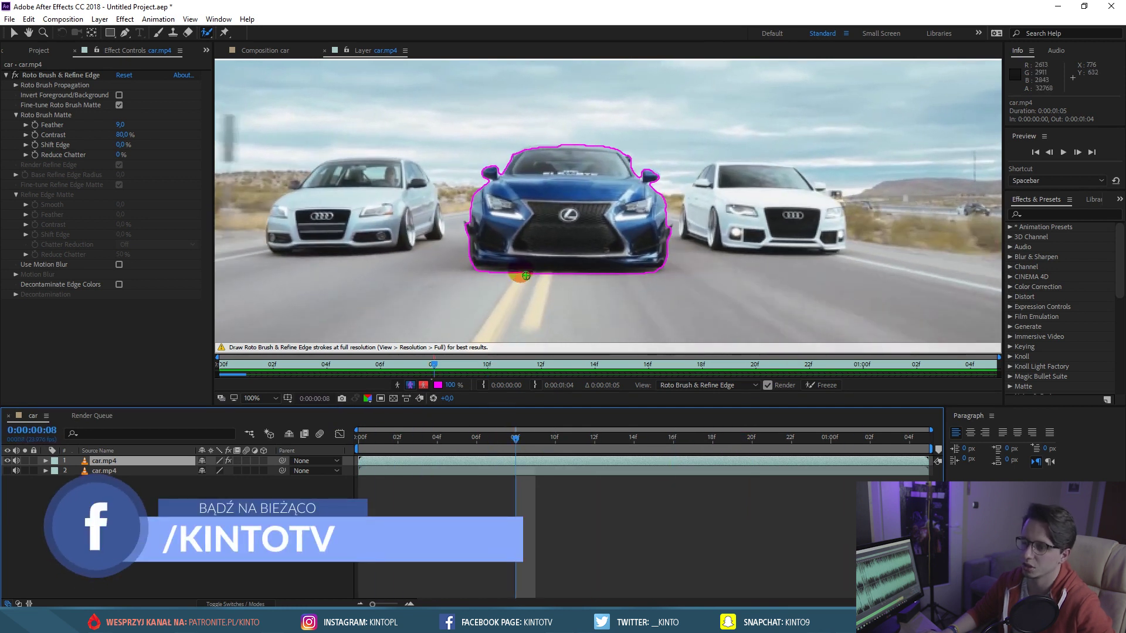
Preview the isolated Lexus in the Composition view, then unhide the lower car.mp4 layer.
left_click(259, 49)
left_click(565, 487)
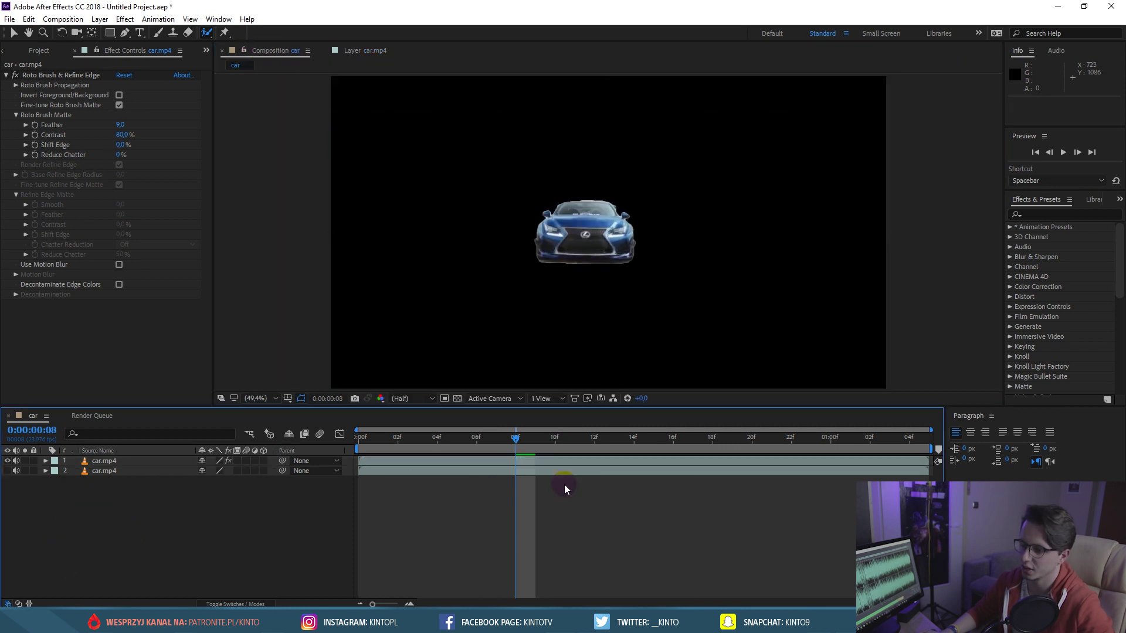
key("space")
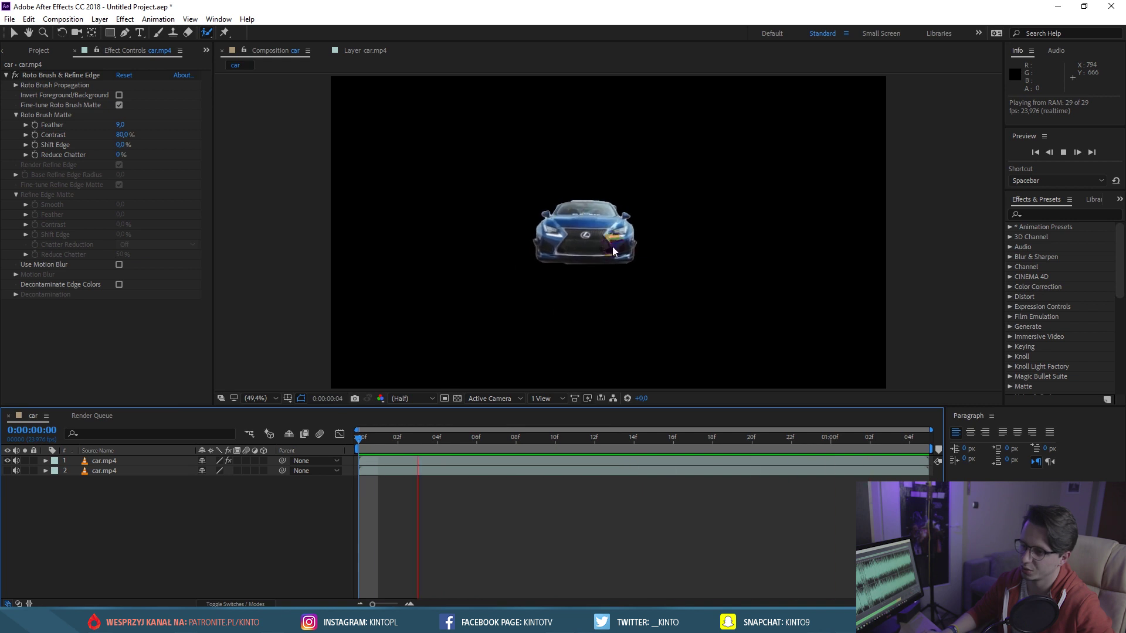
left_click(580, 450)
mouse_move(579, 452)
left_mouse_down()
mouse_move(528, 452)
mouse_move(836, 437)
mouse_move(556, 437)
left_mouse_up()
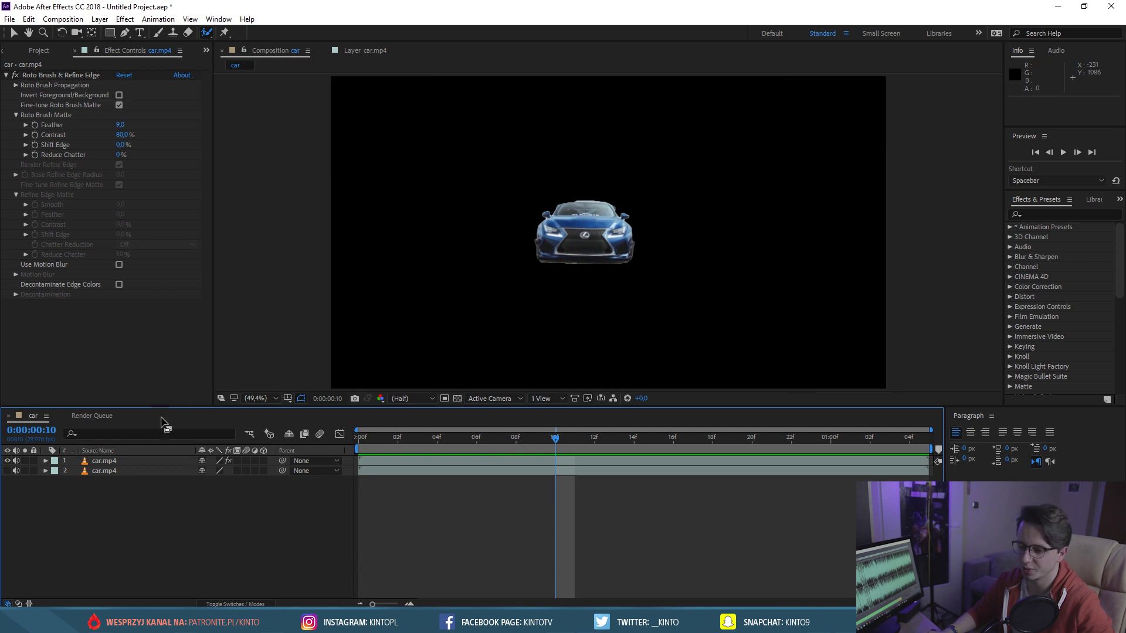
left_click(8, 471)
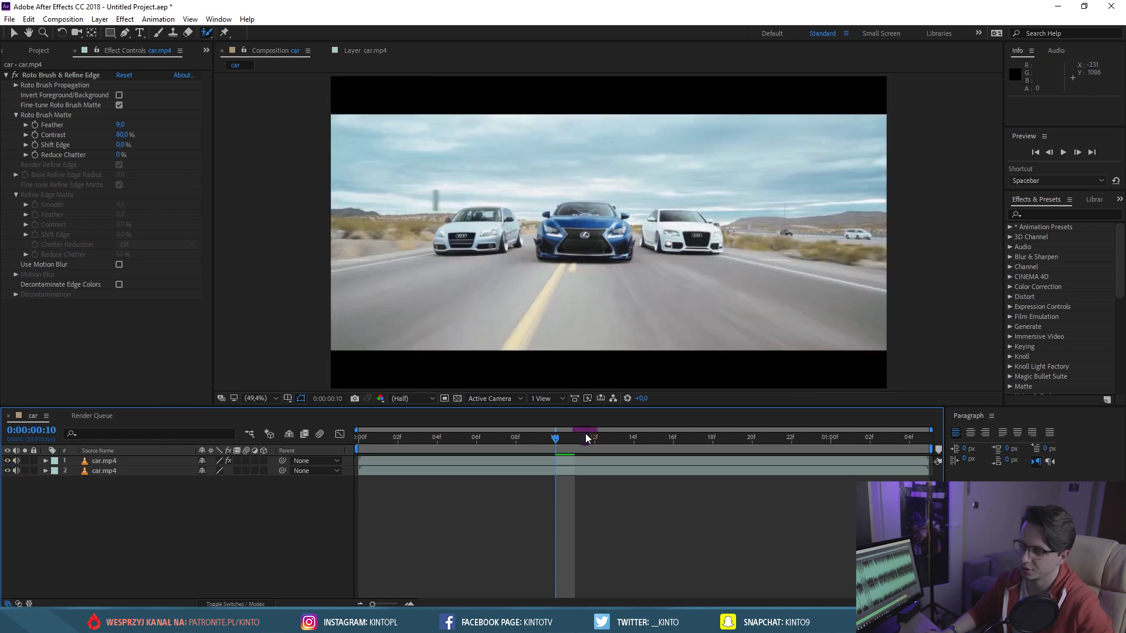
left_click_drag(570, 440, 398, 438)
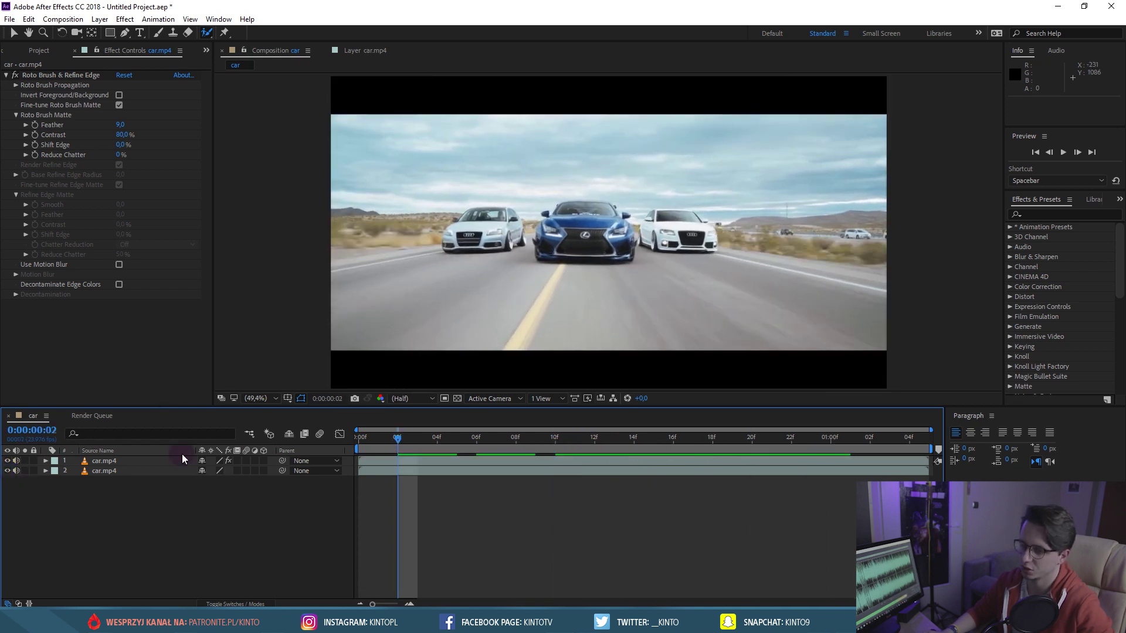
Apply Hue/Saturation, found by searching 'hue', to the roto-isolated car layer.
left_click(141, 459)
left_click(1055, 215)
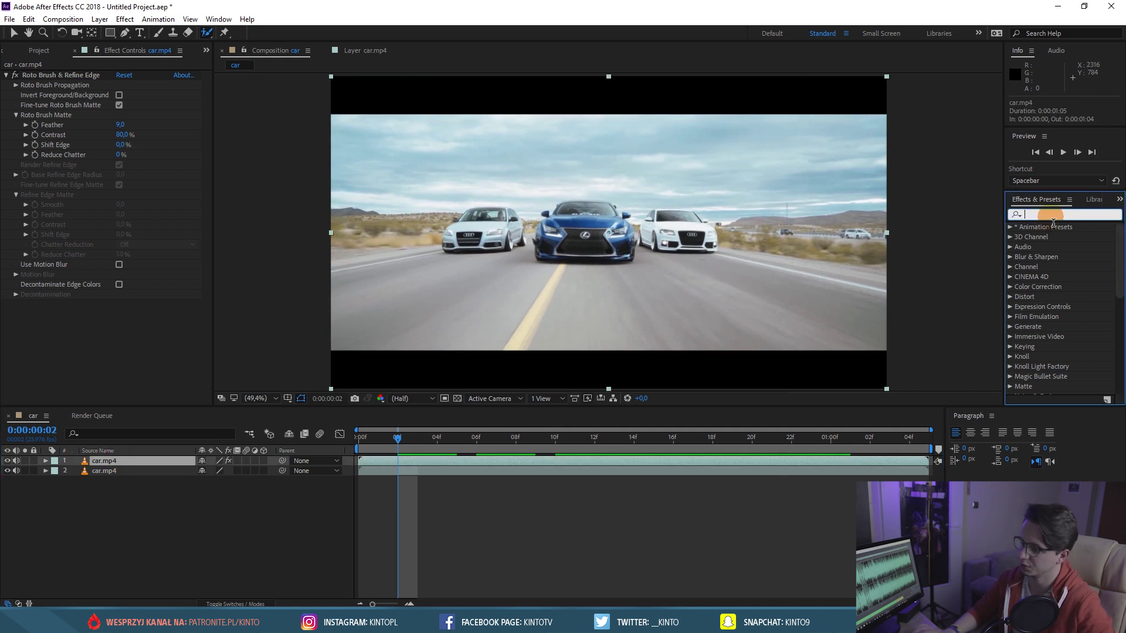
type("hue")
left_click_drag(1068, 277, 114, 463)
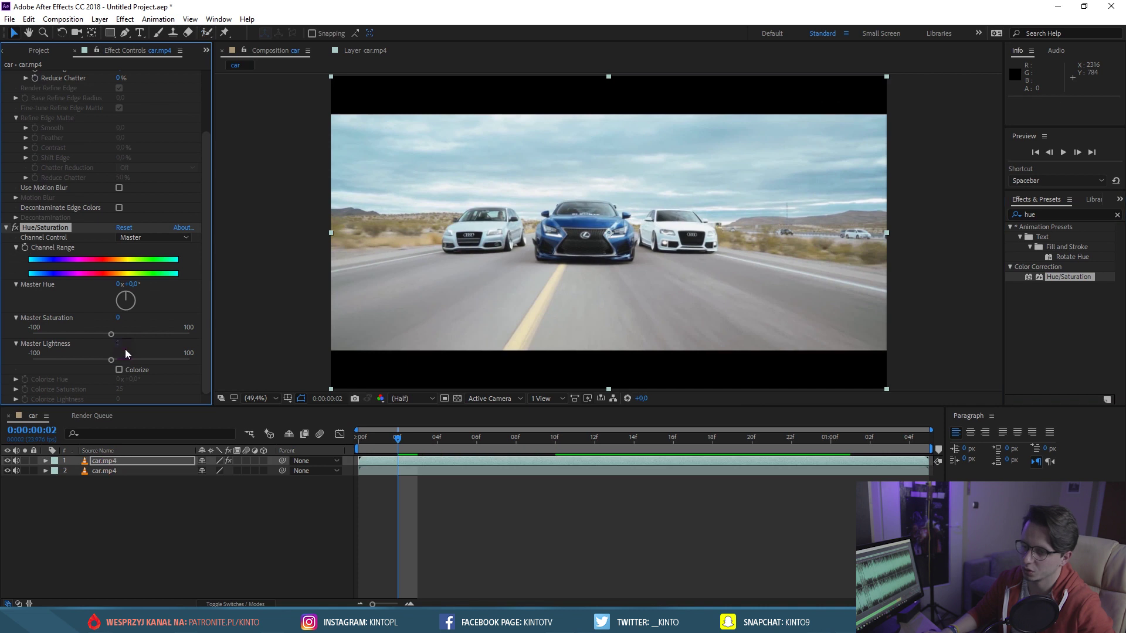
Try different Master Hue values, then reset Master Hue to 0°.
mouse_move(139, 285)
left_mouse_down()
mouse_move(205, 286)
mouse_move(119, 285)
mouse_move(255, 278)
mouse_move(181, 279)
mouse_move(240, 268)
left_mouse_up()
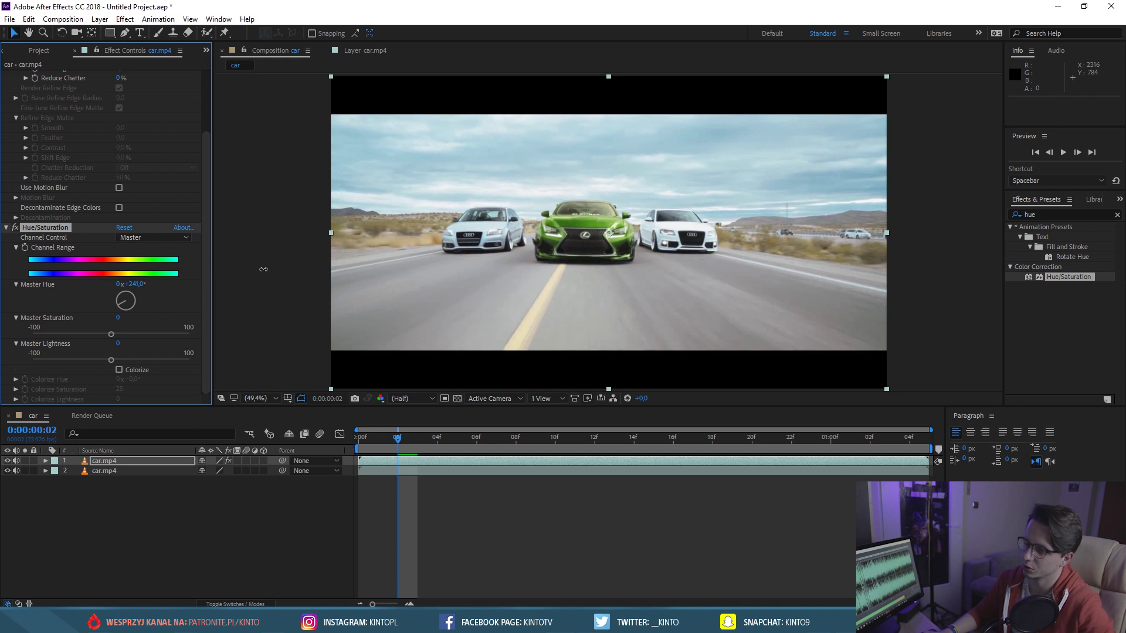
left_click_drag(321, 270, 301, 268)
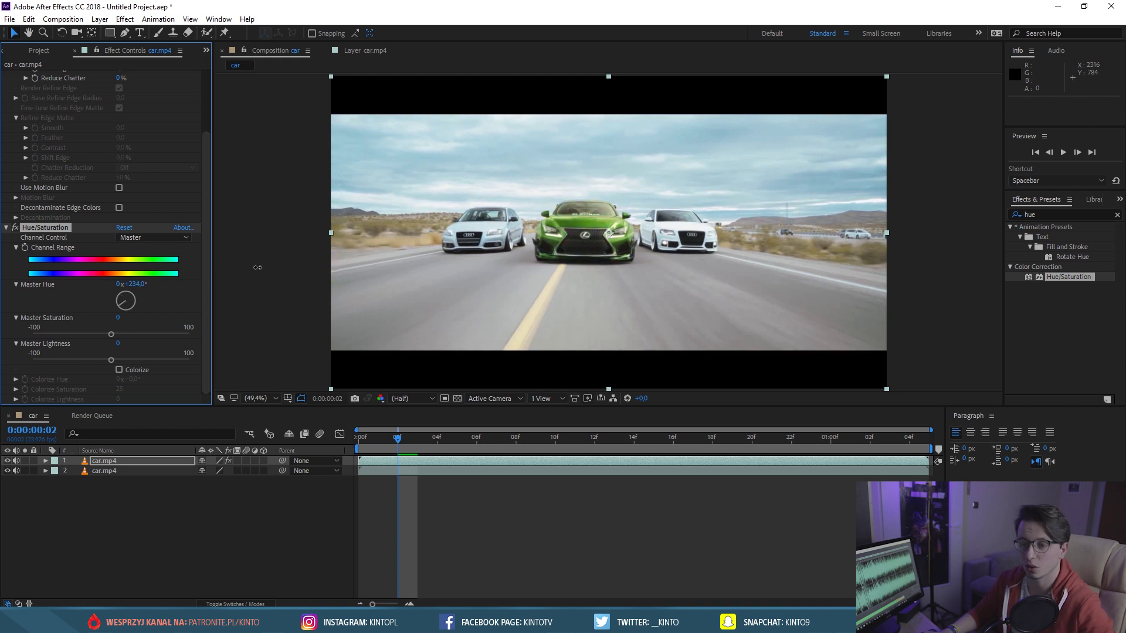
left_click(135, 284)
type("0")
key("Return")
left_click_drag(397, 437, 335, 428)
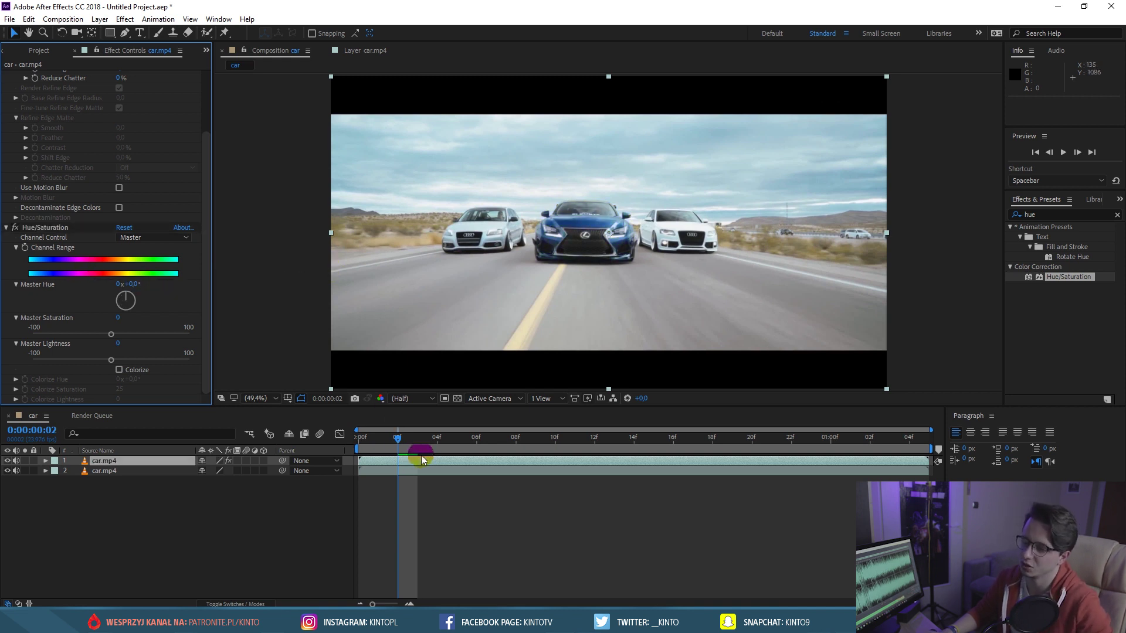
Keyframe Master Hue from 0x+0° at frame 0 to 1x+0° at the last frame.
left_click(25, 249)
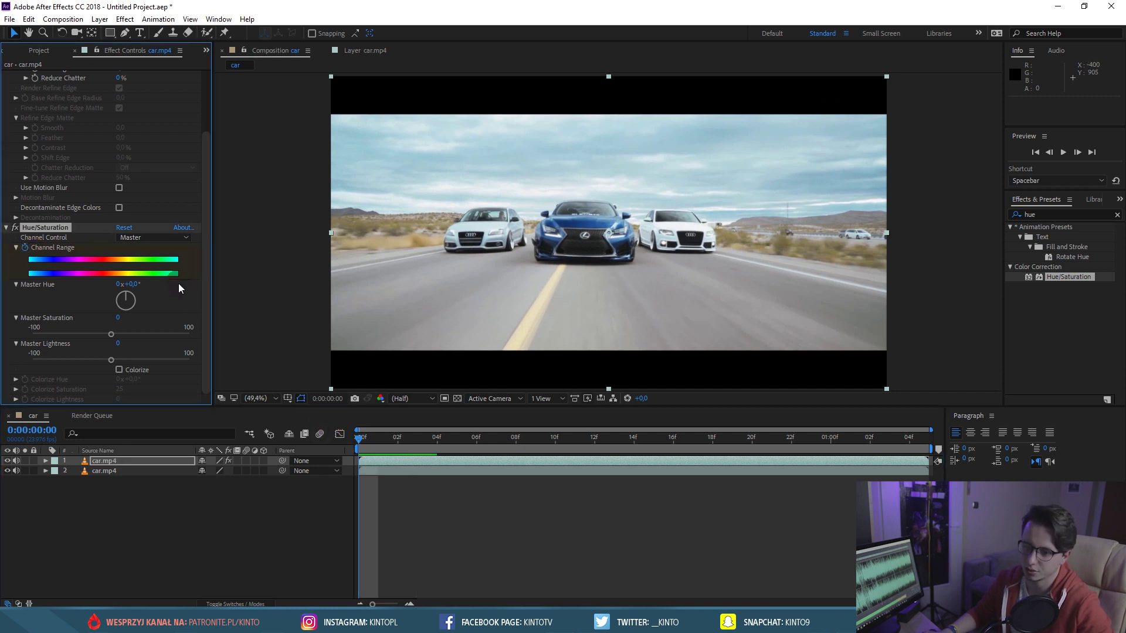
key("space")
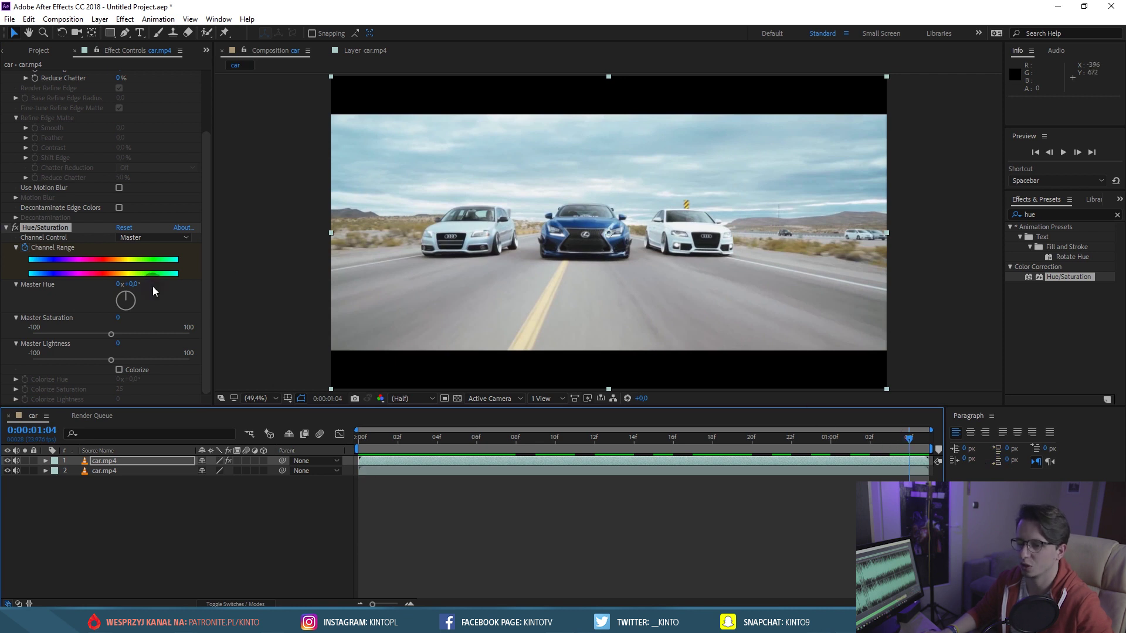
left_click(131, 283)
type("1")
key("Return")
Preview the hue animation cycling the Lexus's colours across the clip.
mouse_move(878, 452)
left_mouse_down()
mouse_move(456, 438)
mouse_move(961, 444)
left_mouse_up()
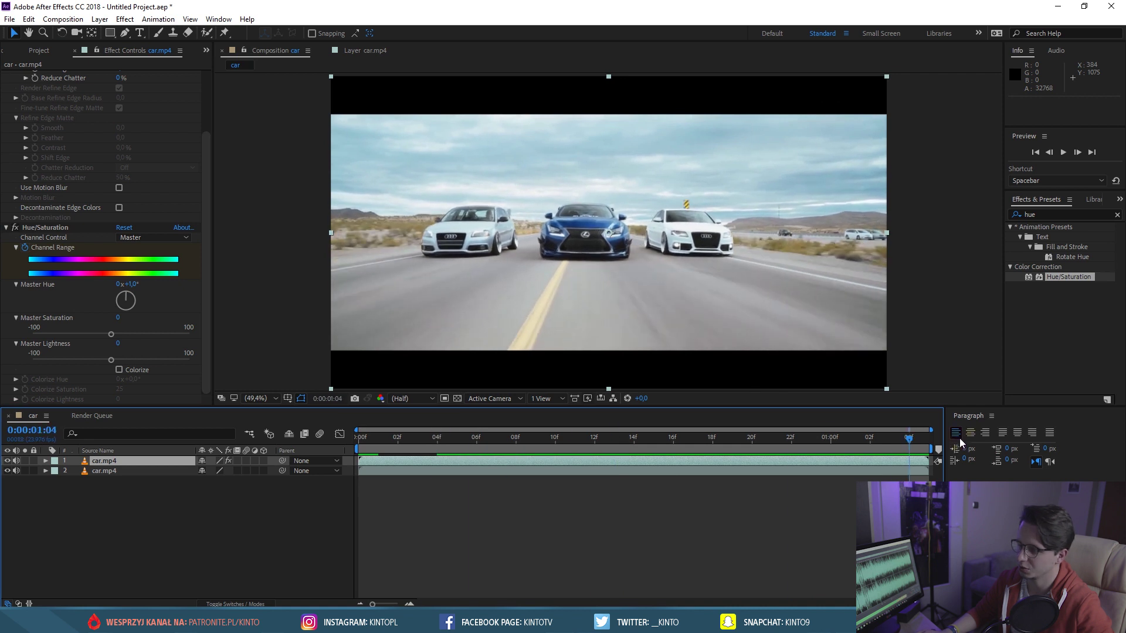
left_click(140, 284)
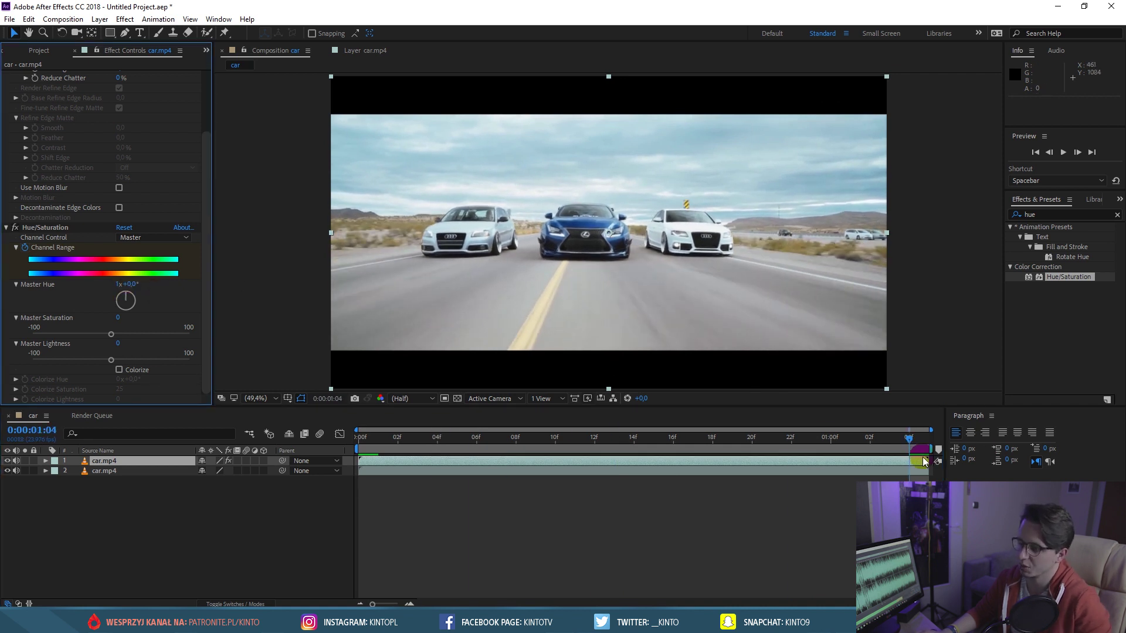
left_click(242, 418)
key("space")
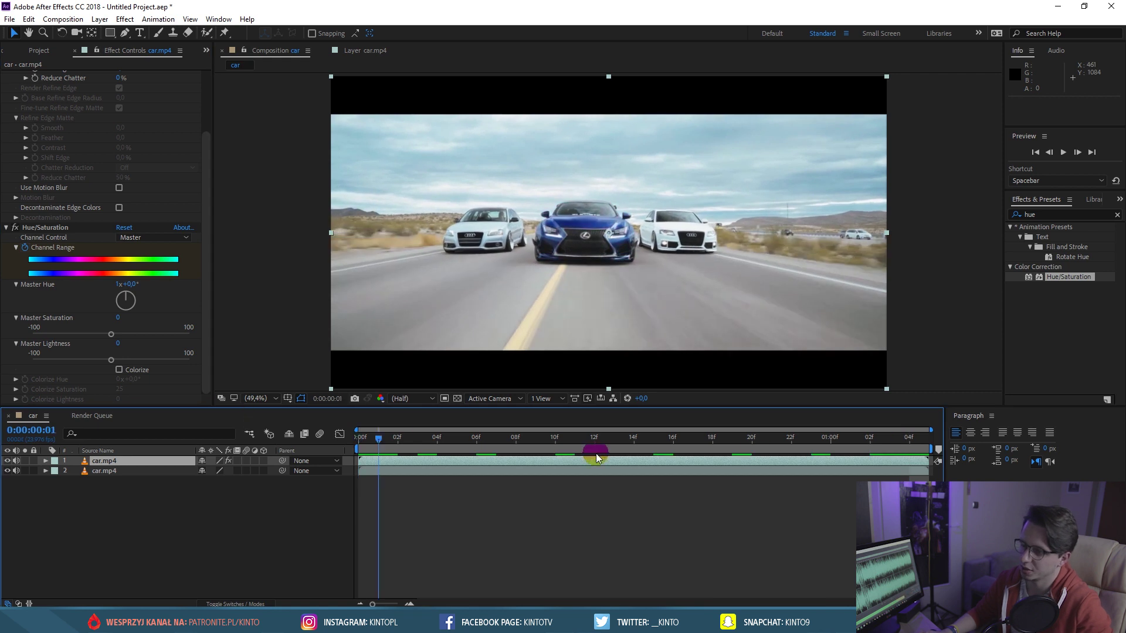
mouse_move(527, 449)
left_mouse_down()
mouse_move(734, 449)
mouse_move(298, 433)
left_mouse_up()
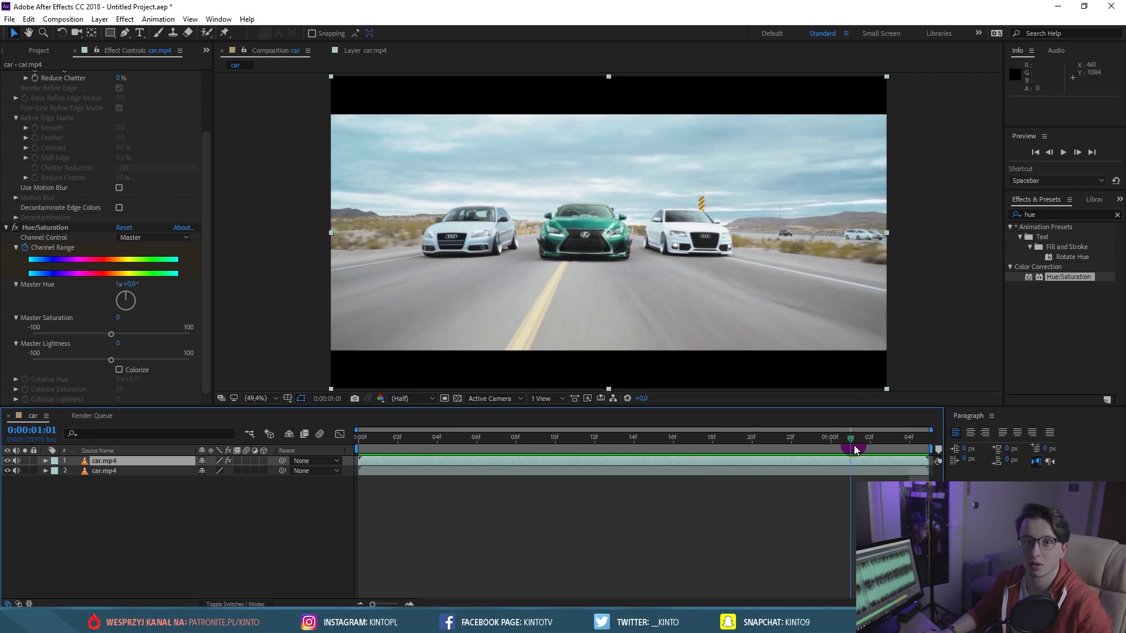
left_click(570, 510)
key("space")
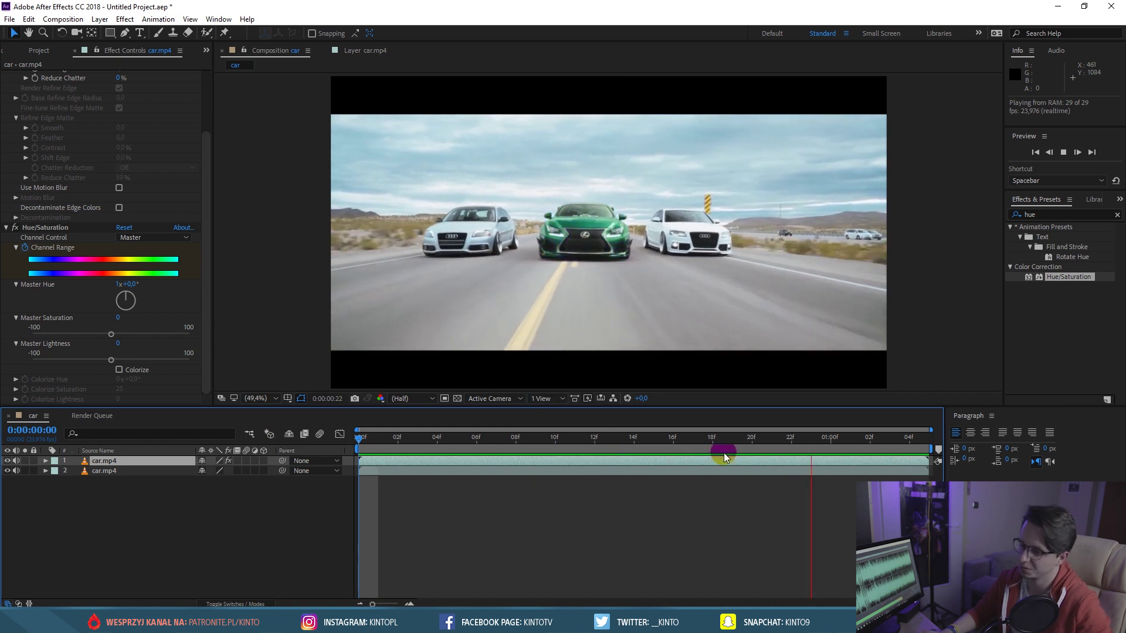
key("space")
left_click(359, 439)
key("space")
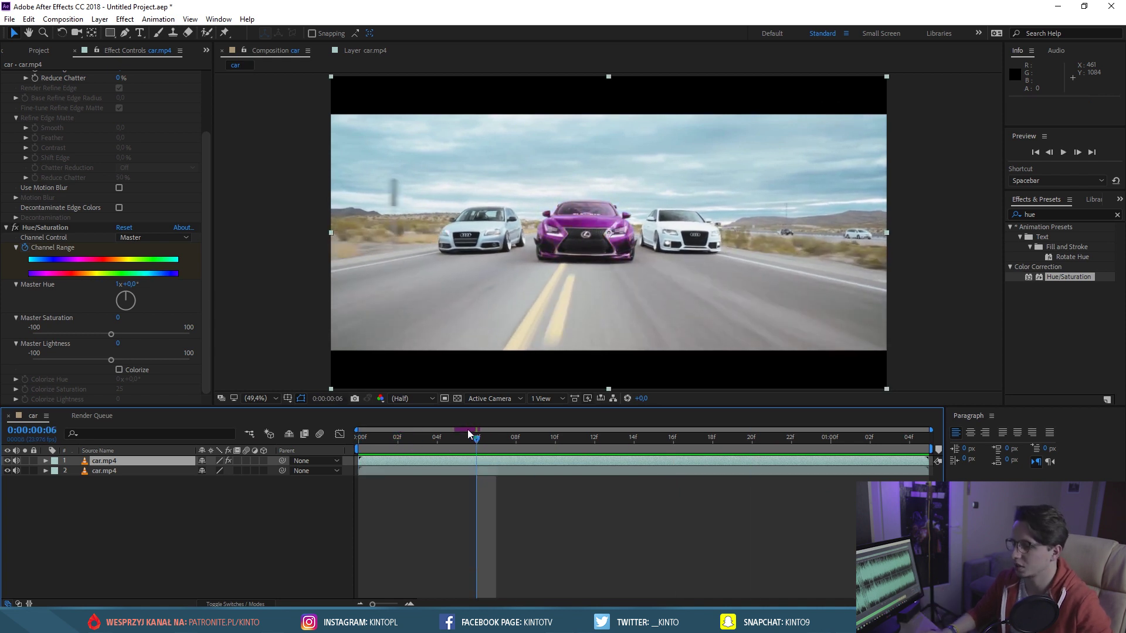
key("space")
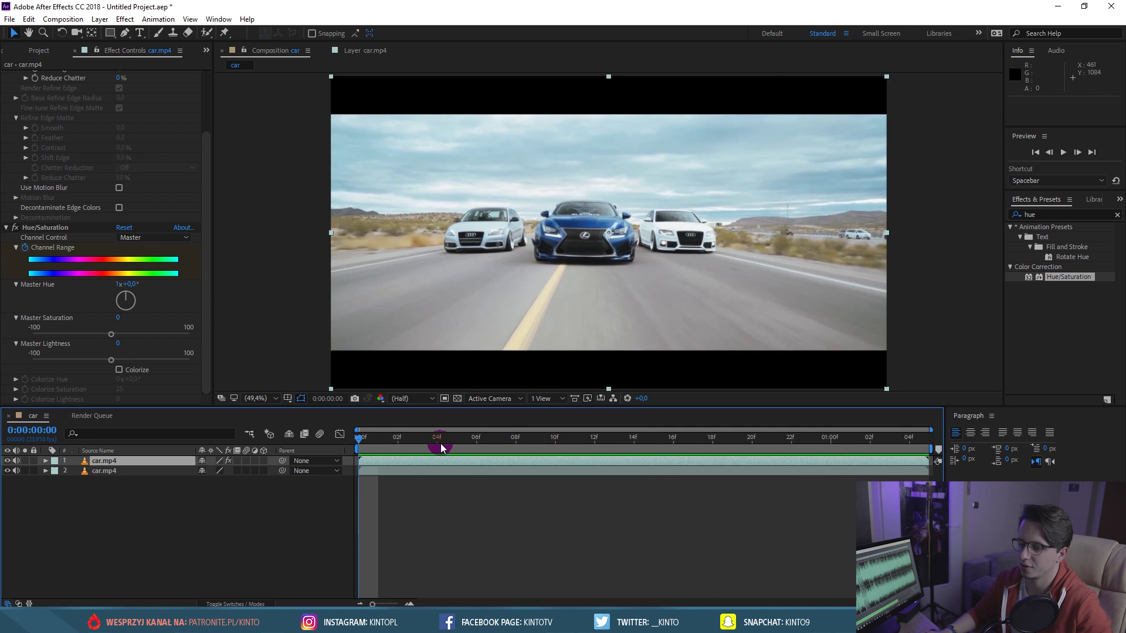
key("space")
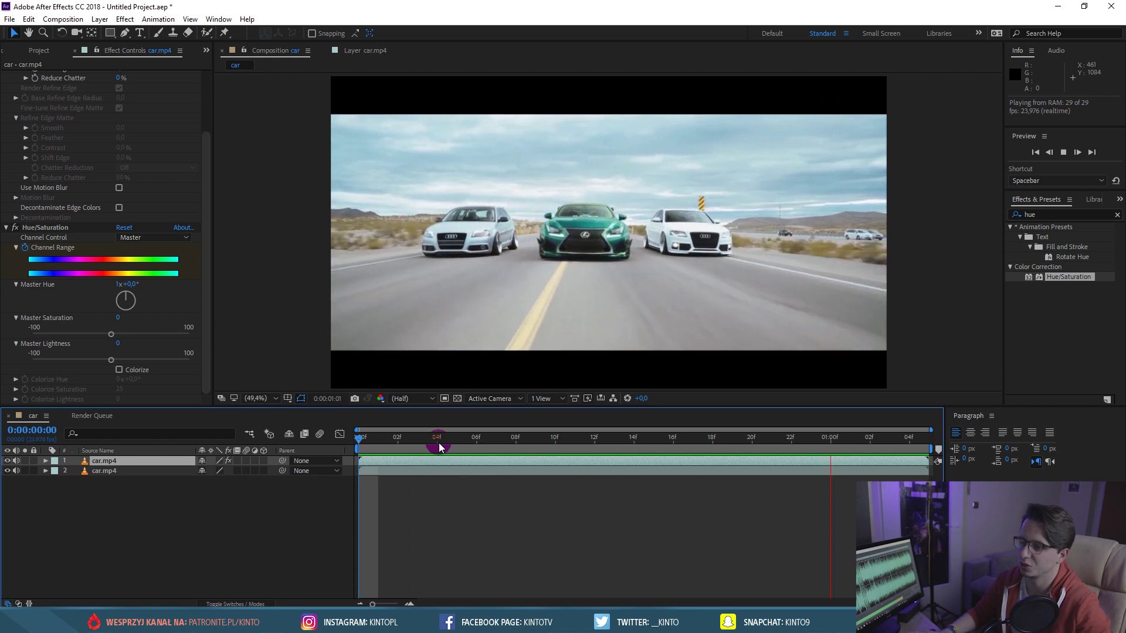
left_click(812, 436)
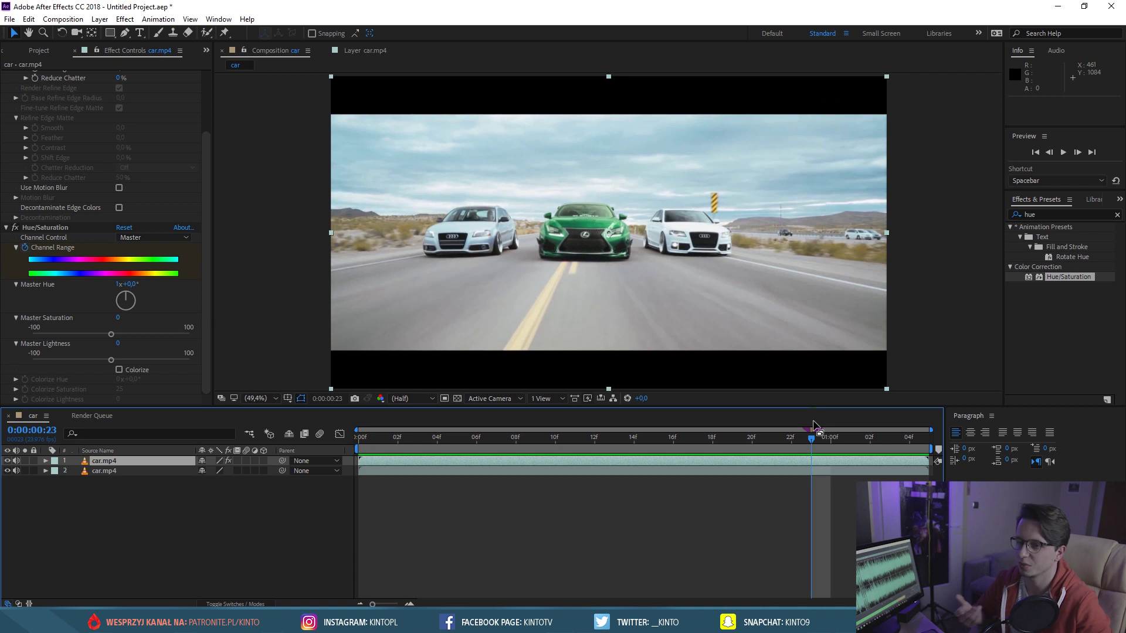
mouse_move(814, 430)
left_mouse_down()
mouse_move(837, 441)
mouse_move(503, 432)
left_mouse_up()
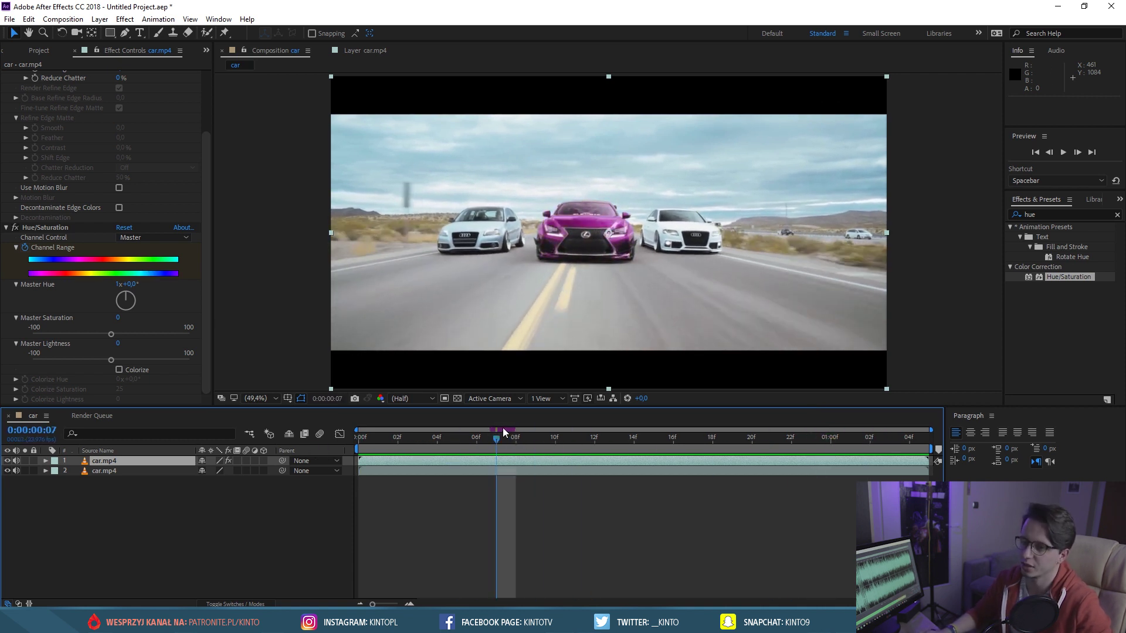